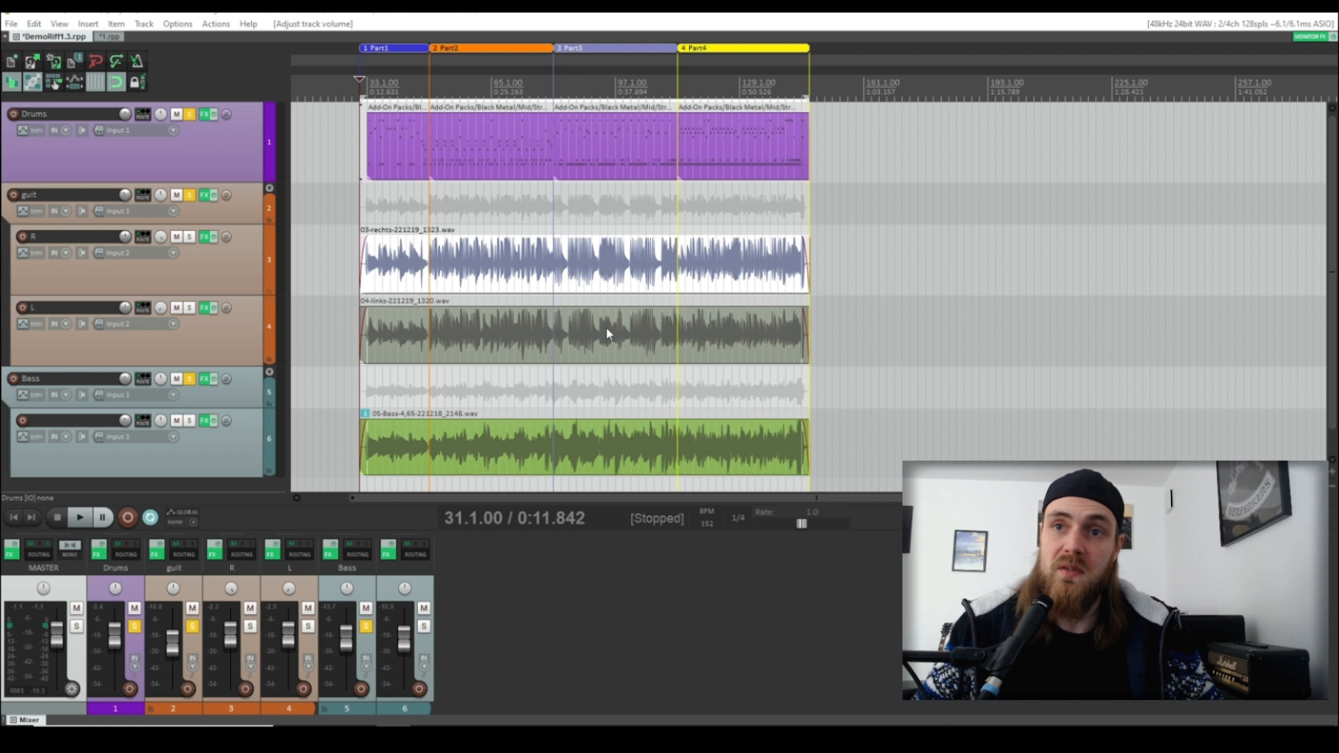
Play back the soloed tracks, stop playback, and clear the solo on the Bass, guit and Drums tracks.
{"action": "left_click", "coordinate": [80, 520]}
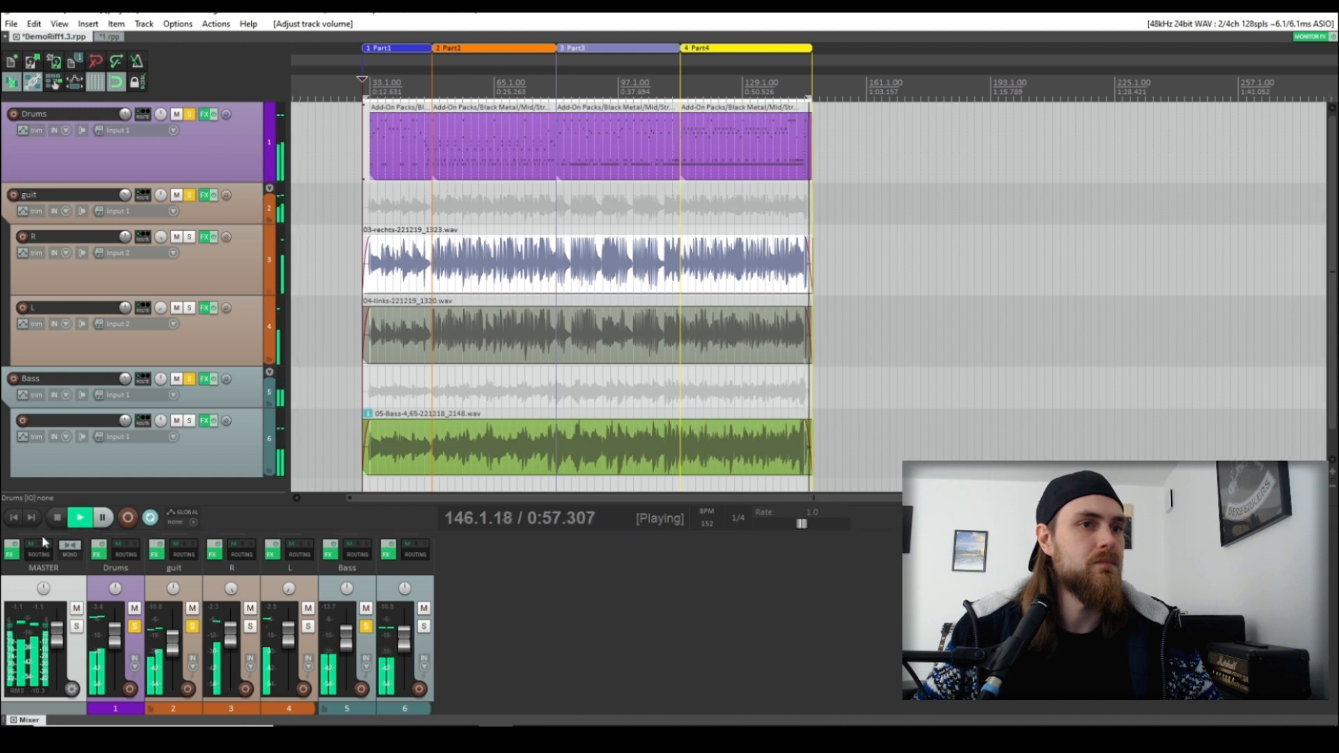
{"action": "left_click", "coordinate": [57, 518]}
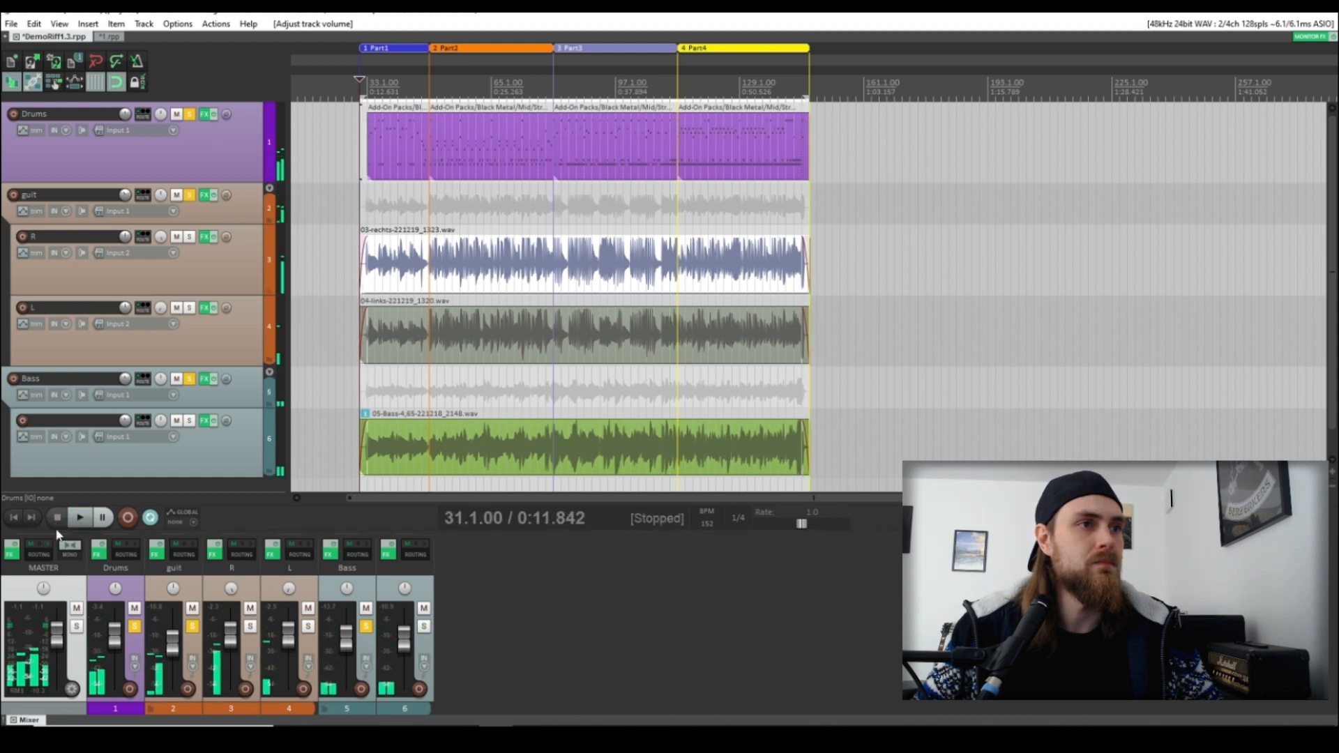
{"action": "left_click", "coordinate": [189, 379]}
{"action": "left_click", "coordinate": [190, 195]}
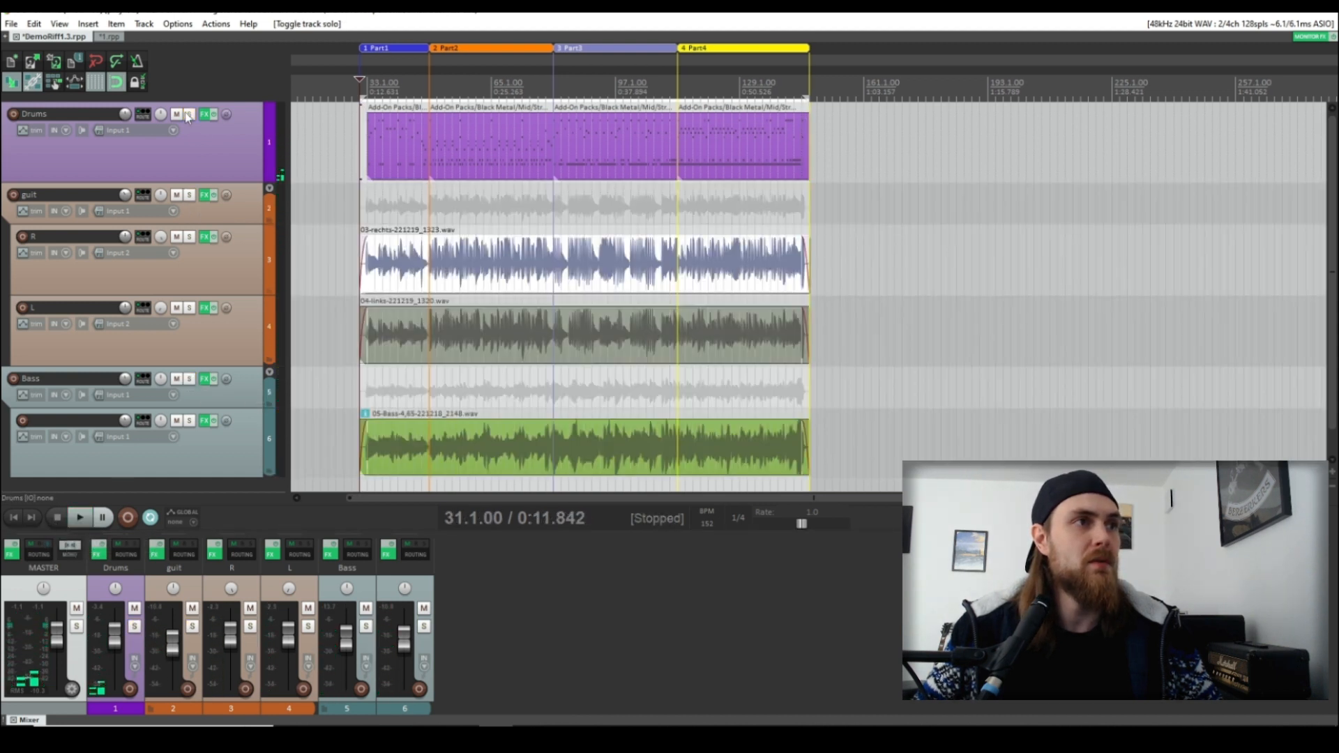
{"action": "left_click", "coordinate": [189, 114]}
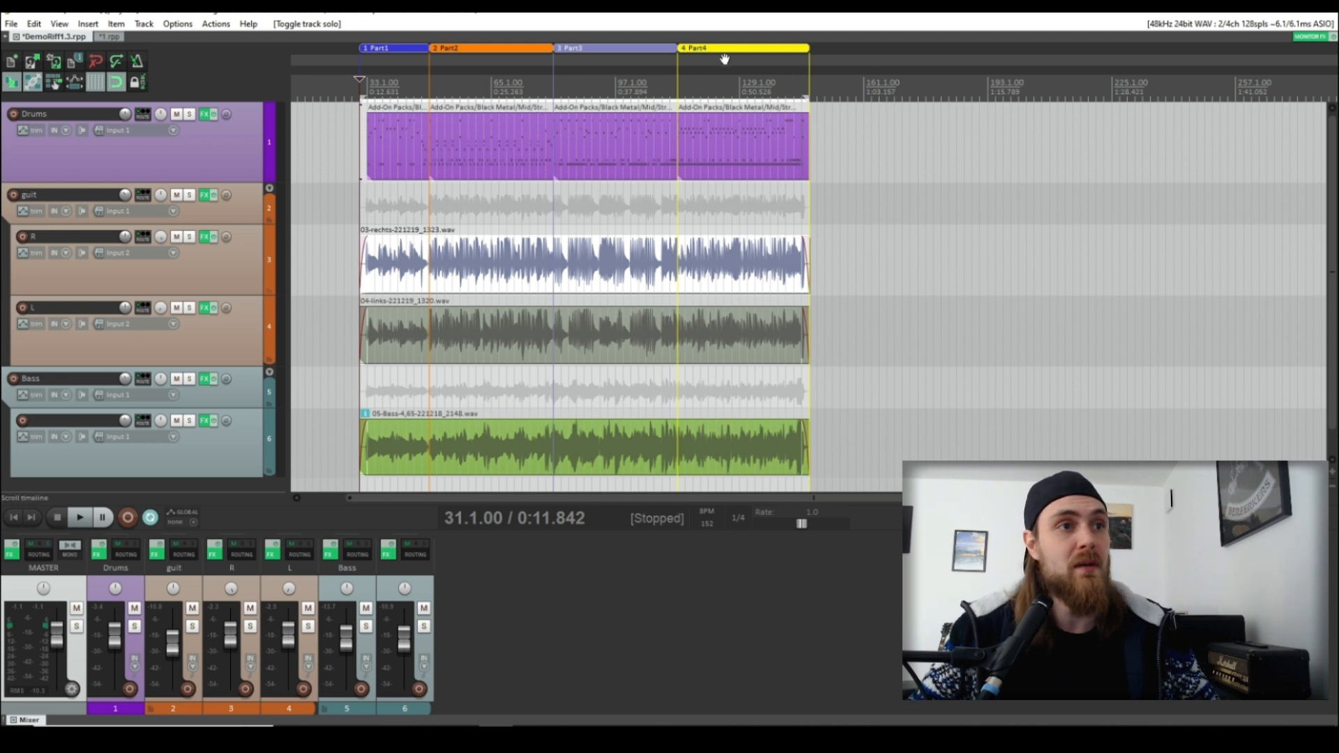
Display the EZmix effects of guitar tracks R and L, with track L's effect window placed over track R's.
{"action": "left_click", "coordinate": [207, 237]}
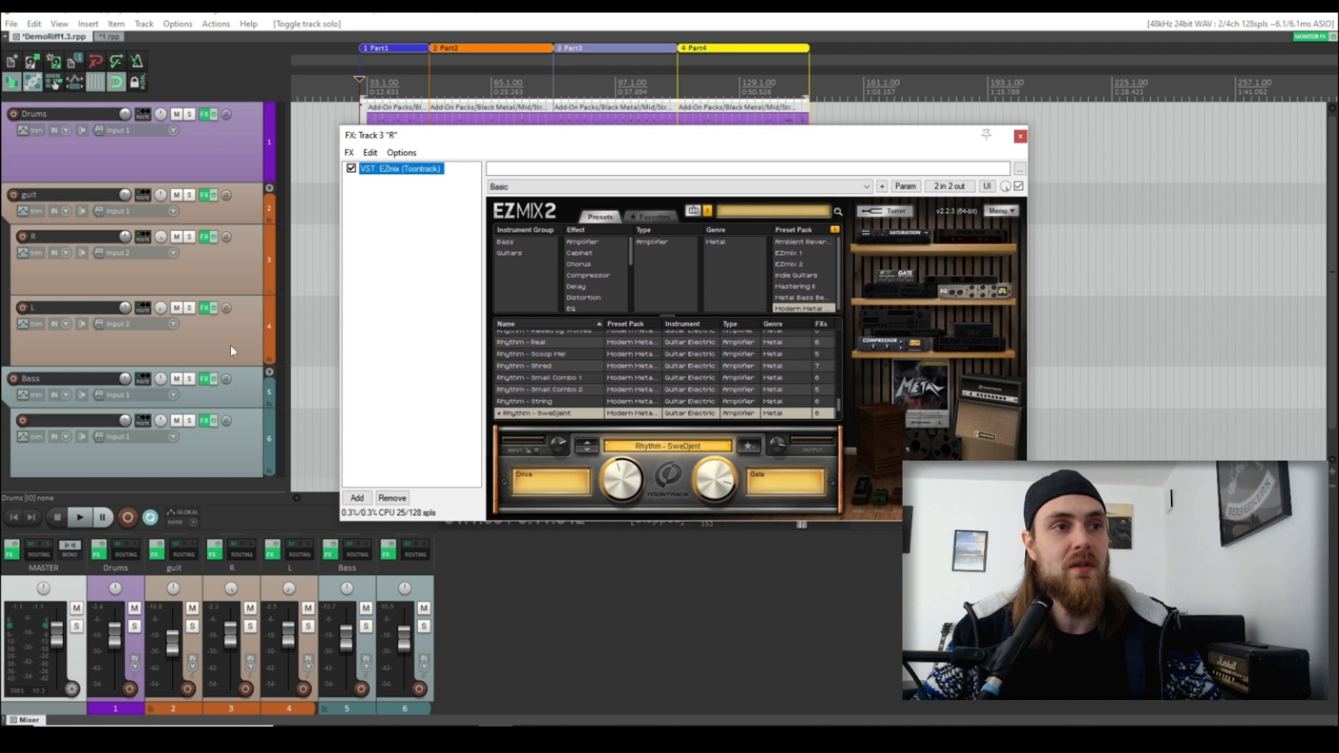
{"action": "left_click", "coordinate": [204, 308]}
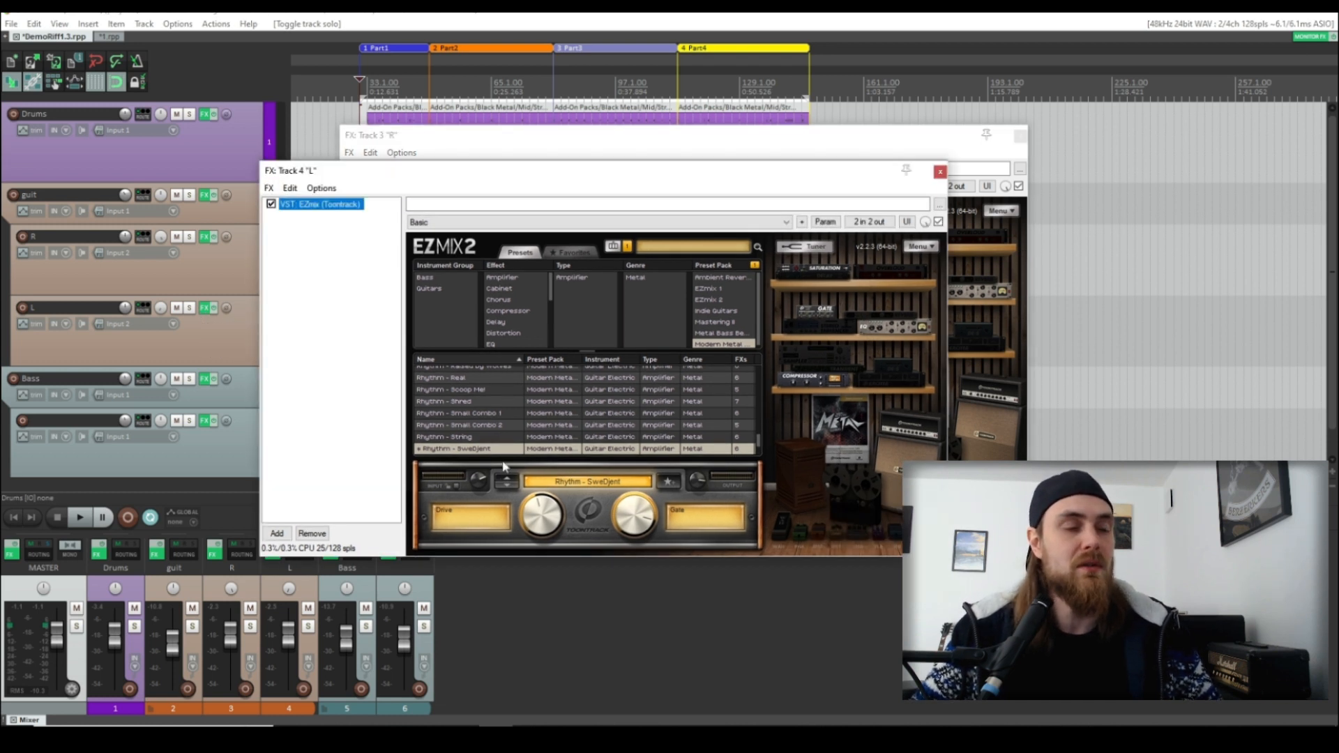
{"action": "left_click_drag", "start_coordinate": [697, 174], "coordinate": [785, 132]}
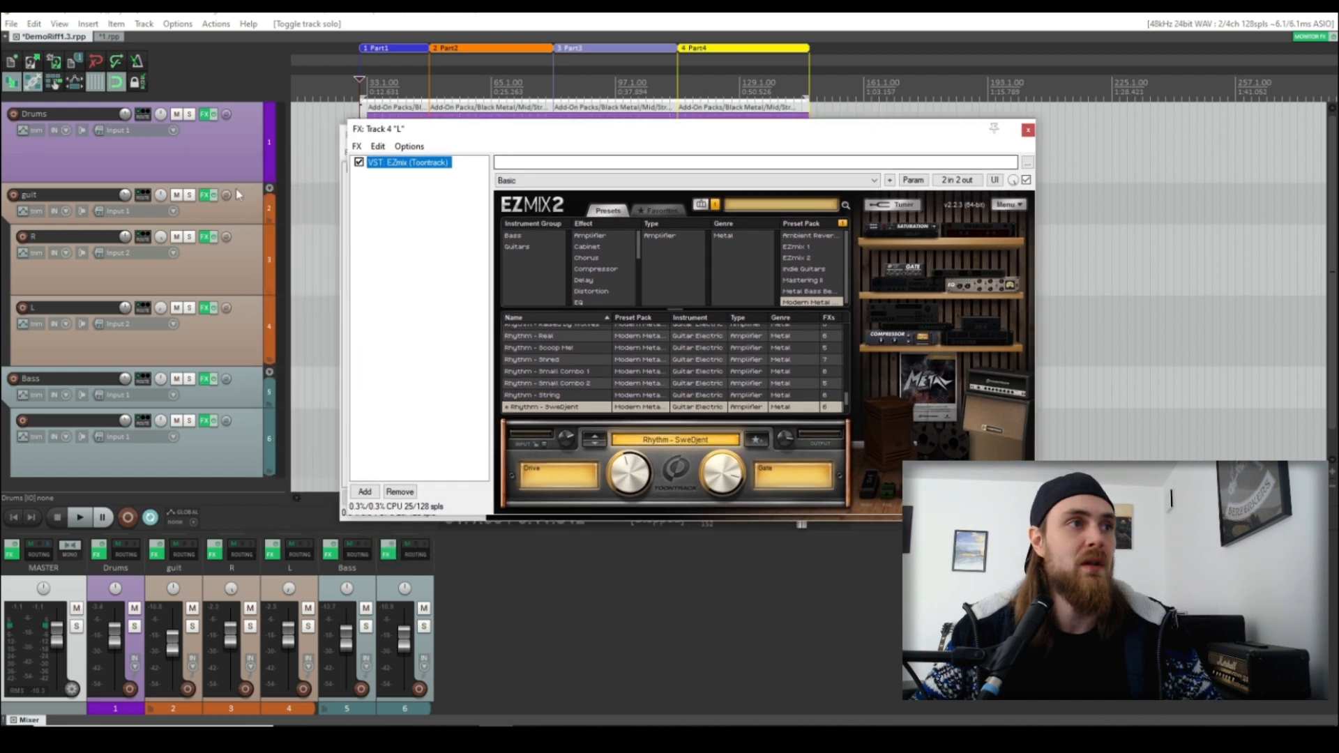
Listen to the guit folder soloed and within the full mix, then close the effect windows of tracks L and R.
{"action": "left_click", "coordinate": [189, 195]}
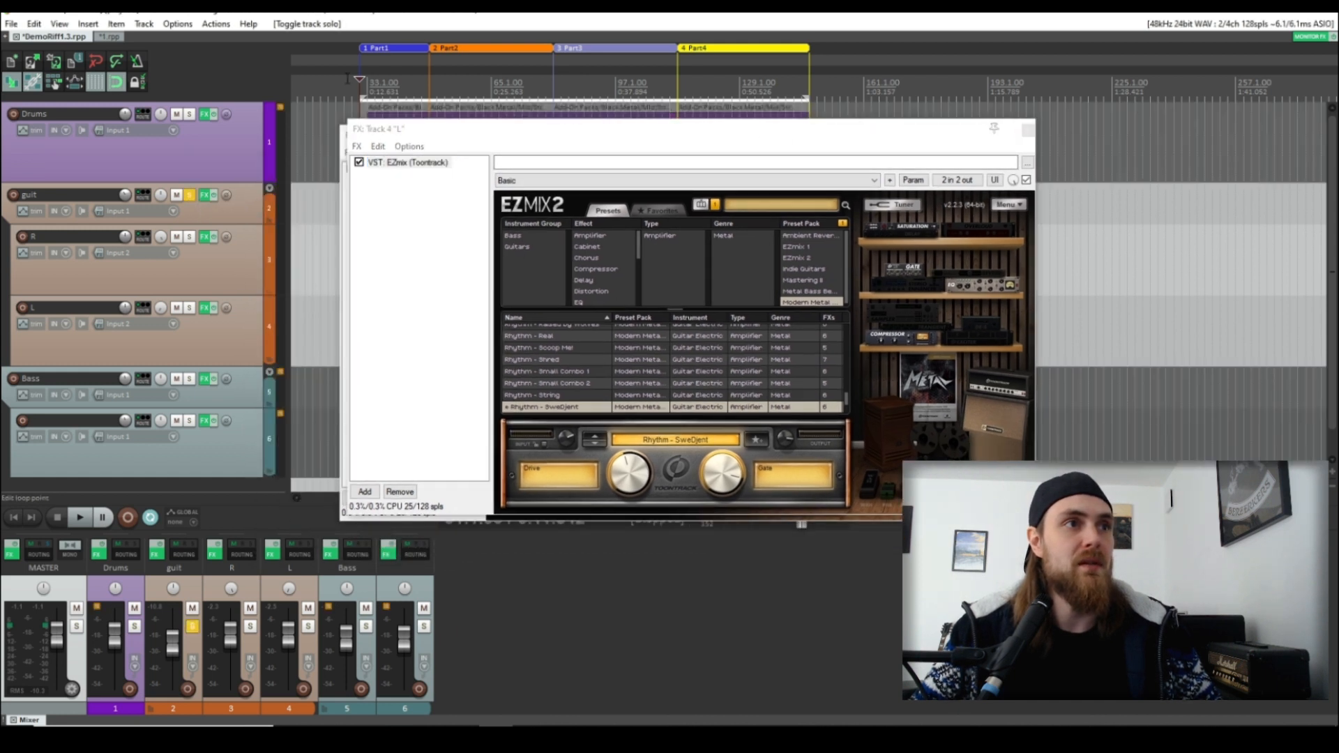
{"action": "key", "text": "space"}
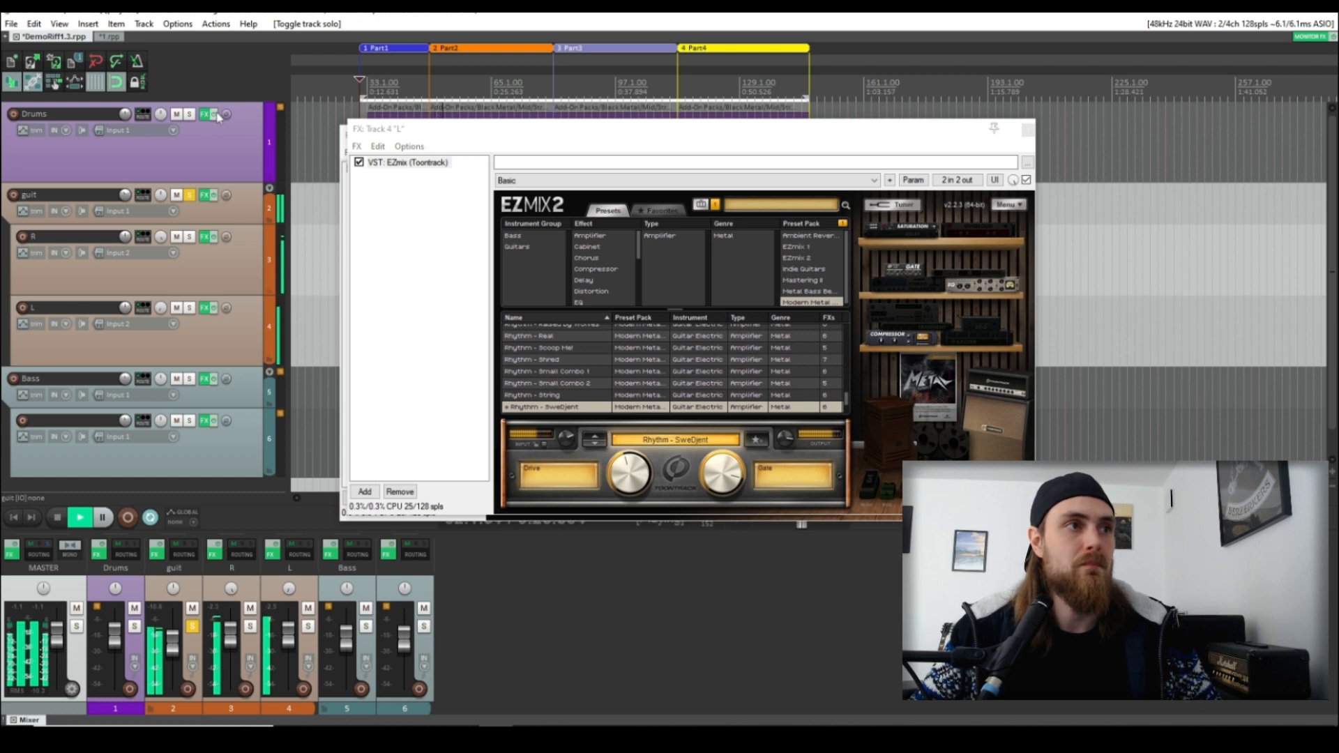
{"action": "left_click", "coordinate": [189, 195]}
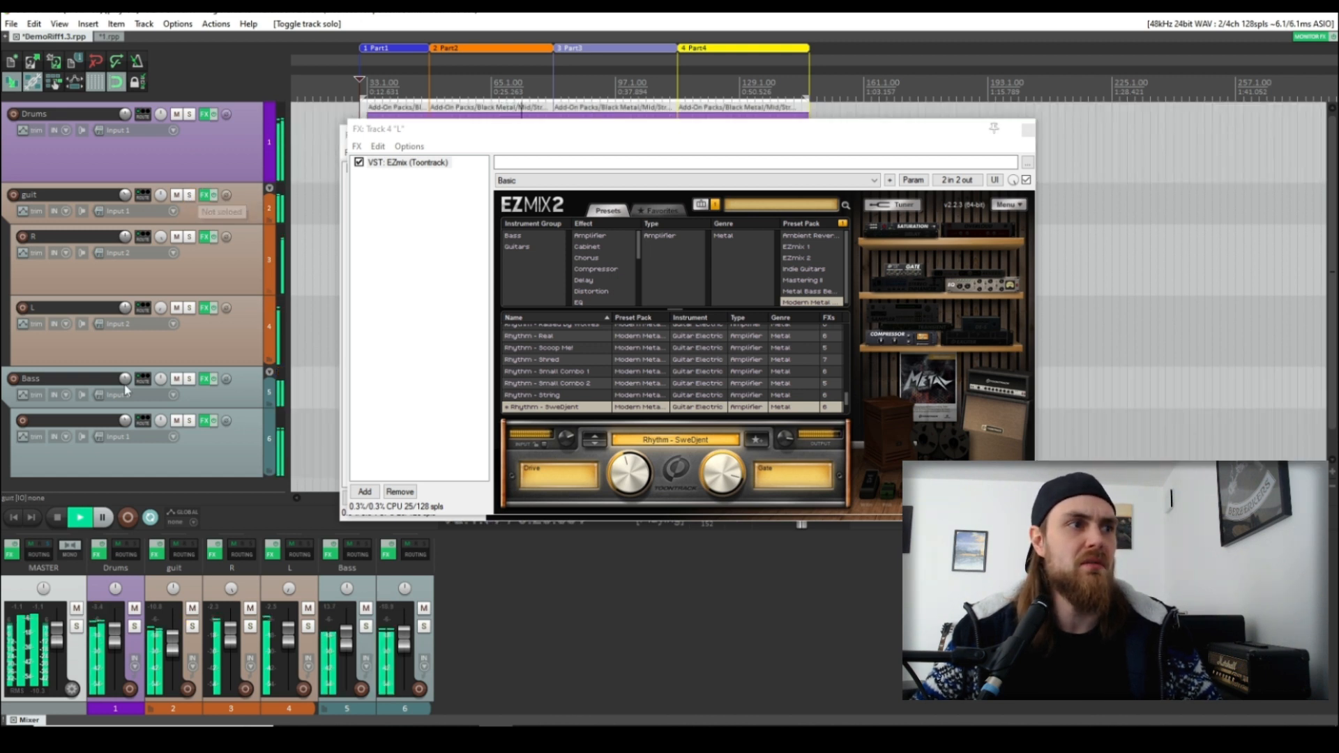
{"action": "left_click", "coordinate": [57, 516]}
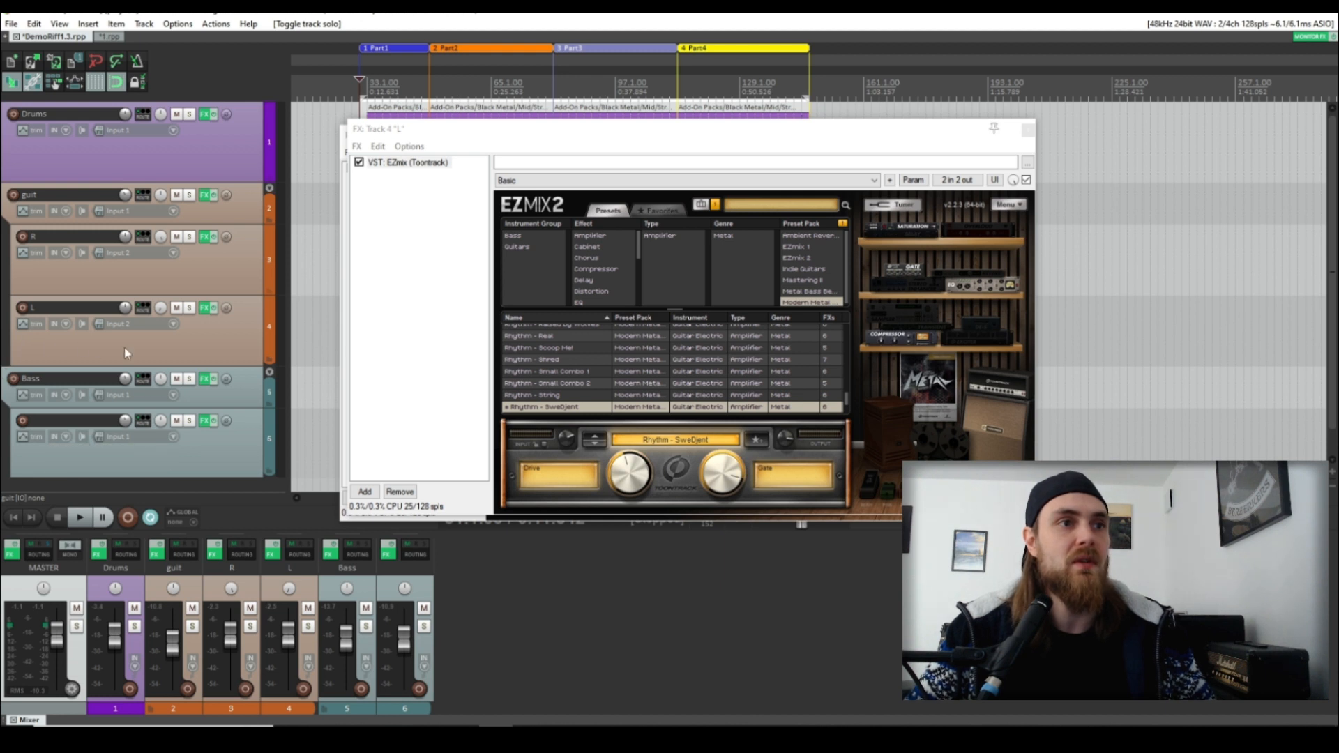
{"action": "left_click", "coordinate": [1033, 132]}
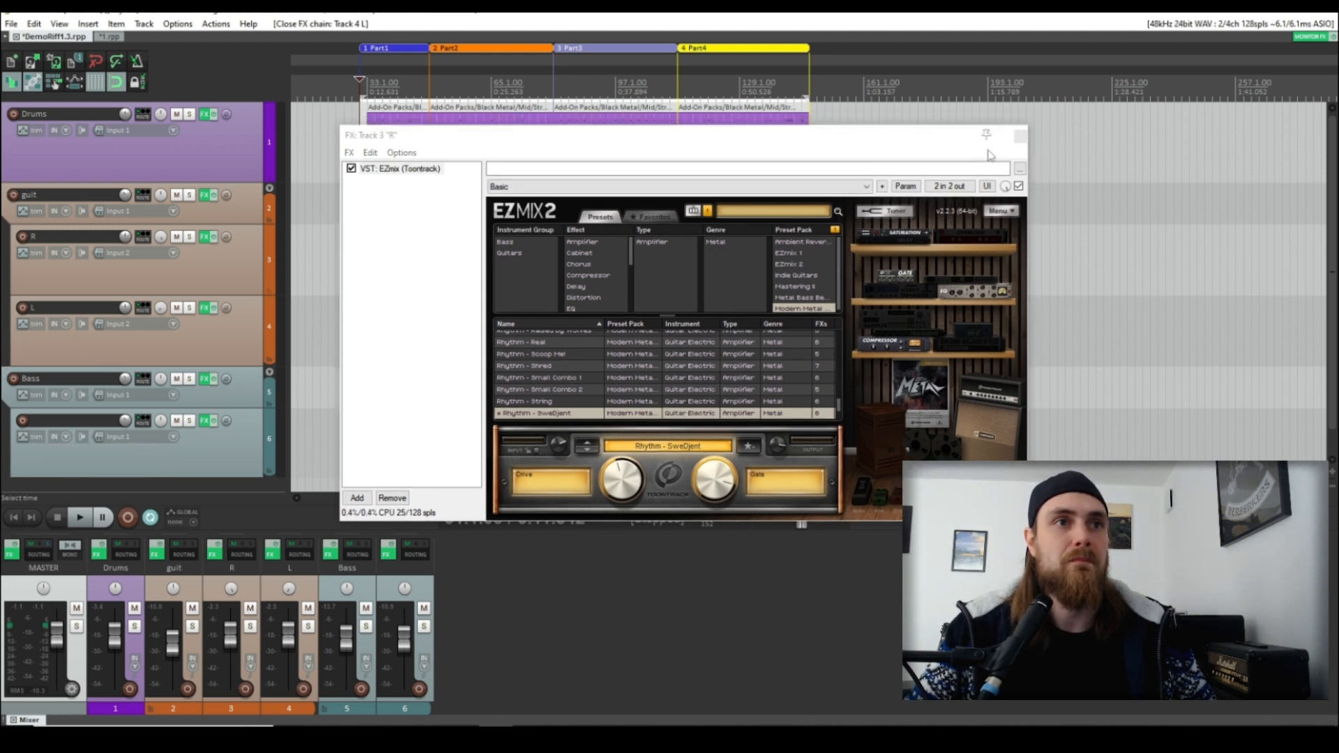
{"action": "left_click", "coordinate": [1019, 136]}
Examine the EZmix and ReaEQ settings in the guit folder's effect chain.
{"action": "left_click", "coordinate": [205, 196]}
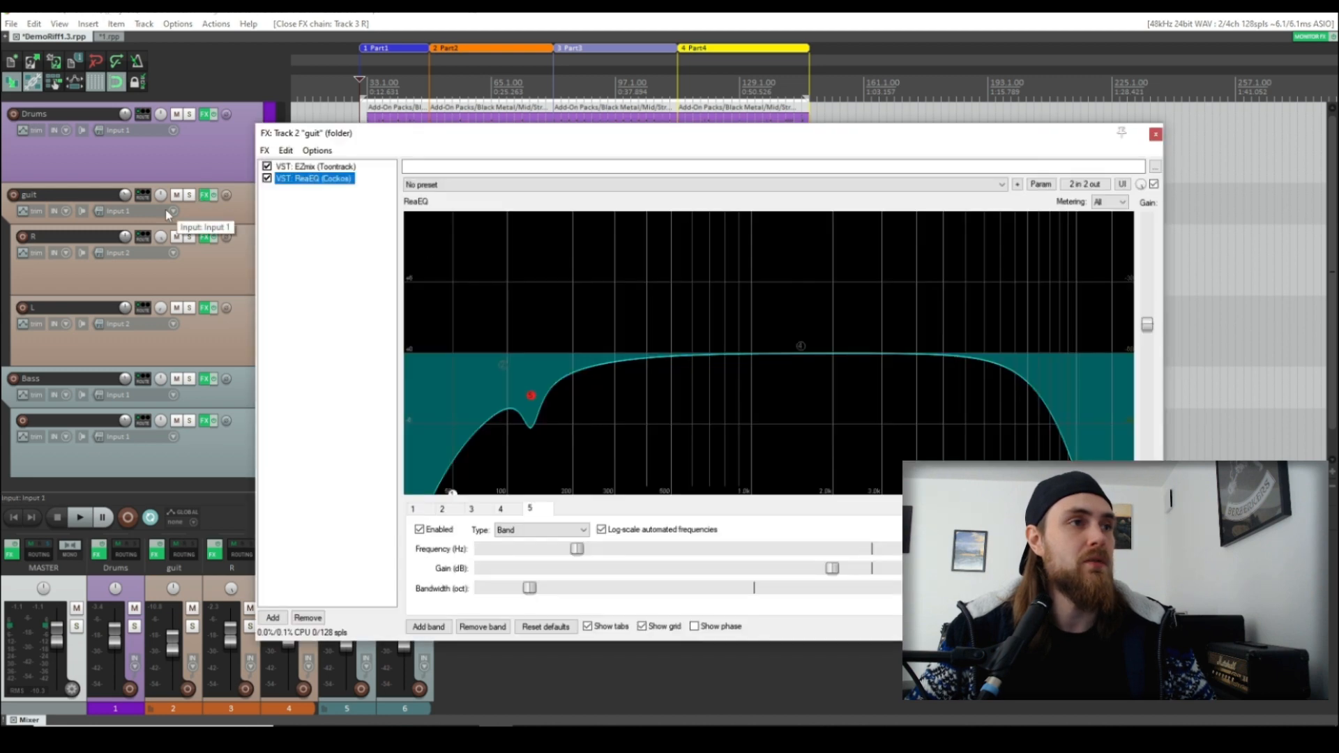
{"action": "left_click", "coordinate": [317, 167]}
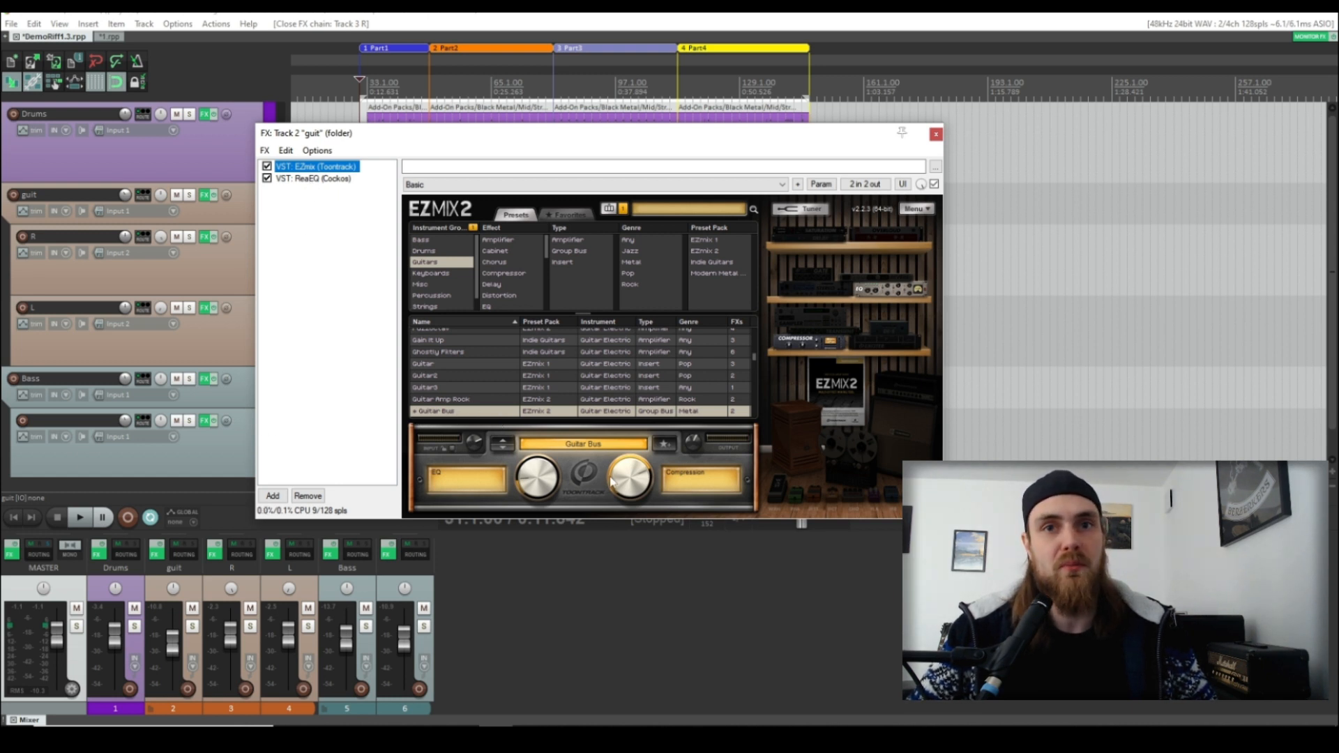
{"action": "left_click", "coordinate": [313, 179]}
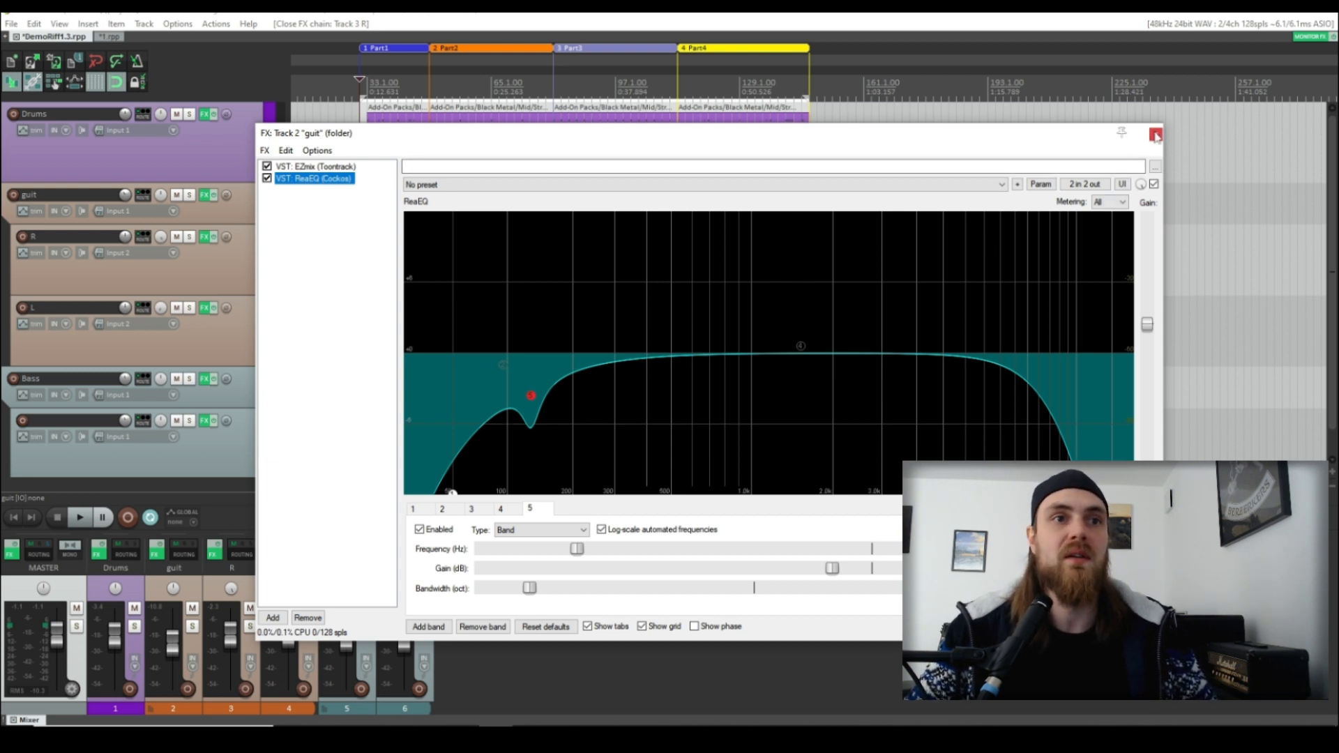
Compare the soloed guit folder with EZmix and ReaEQ bypassed and enabled, then clear the solo and close its effect chain.
{"action": "left_click", "coordinate": [189, 195]}
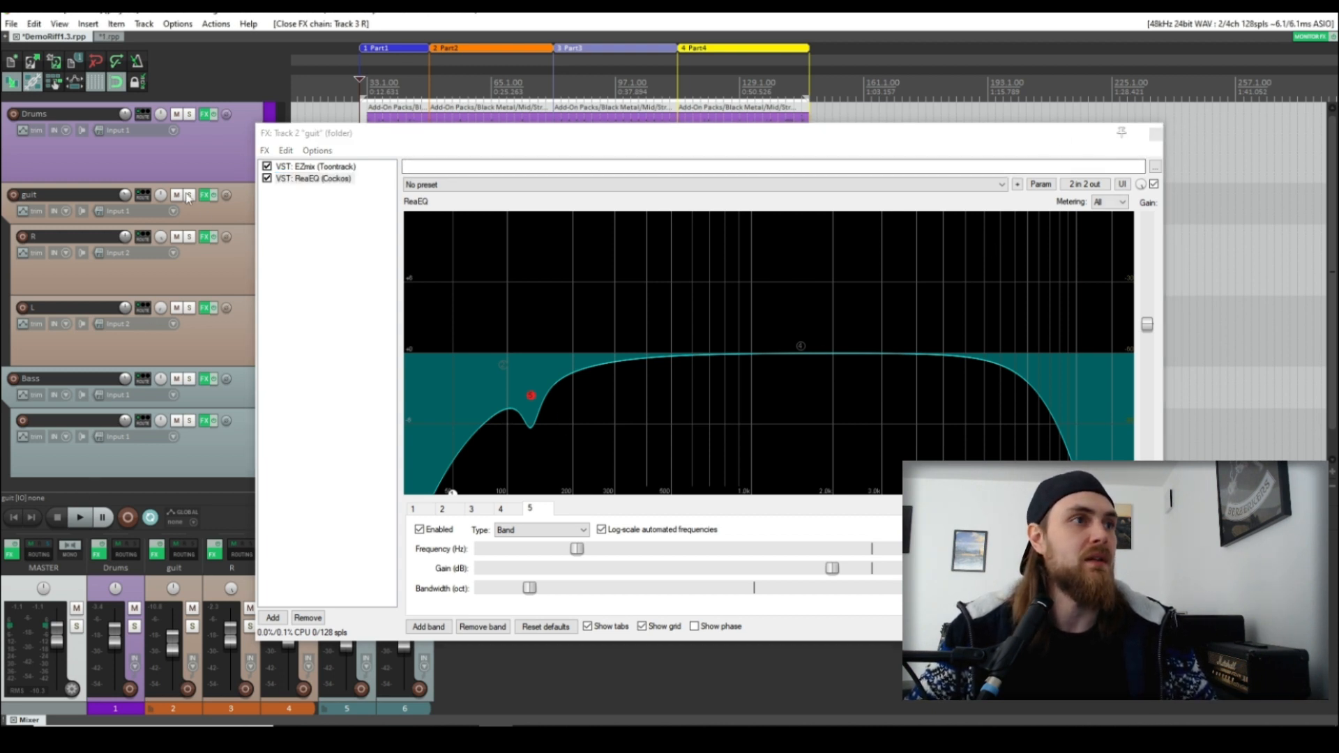
{"action": "left_click", "coordinate": [79, 515]}
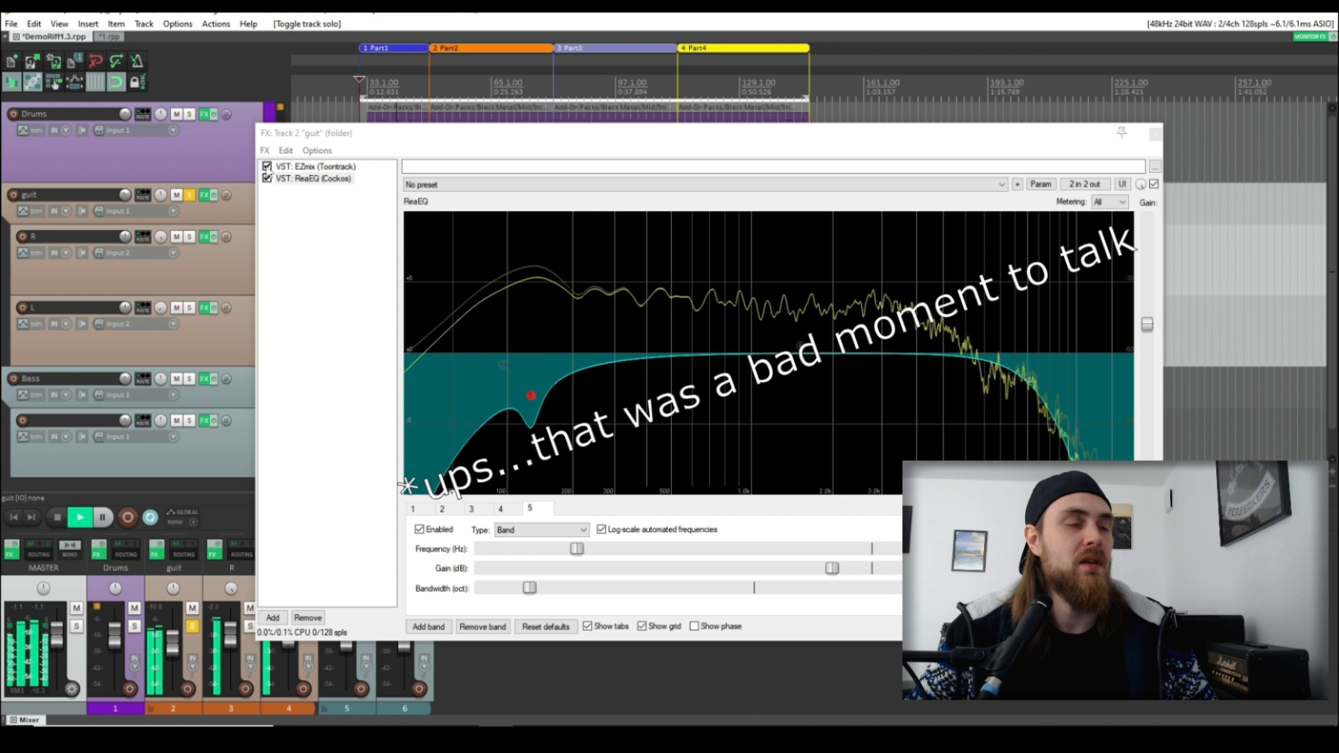
{"action": "left_click", "coordinate": [266, 166]}
{"action": "left_click", "coordinate": [266, 179]}
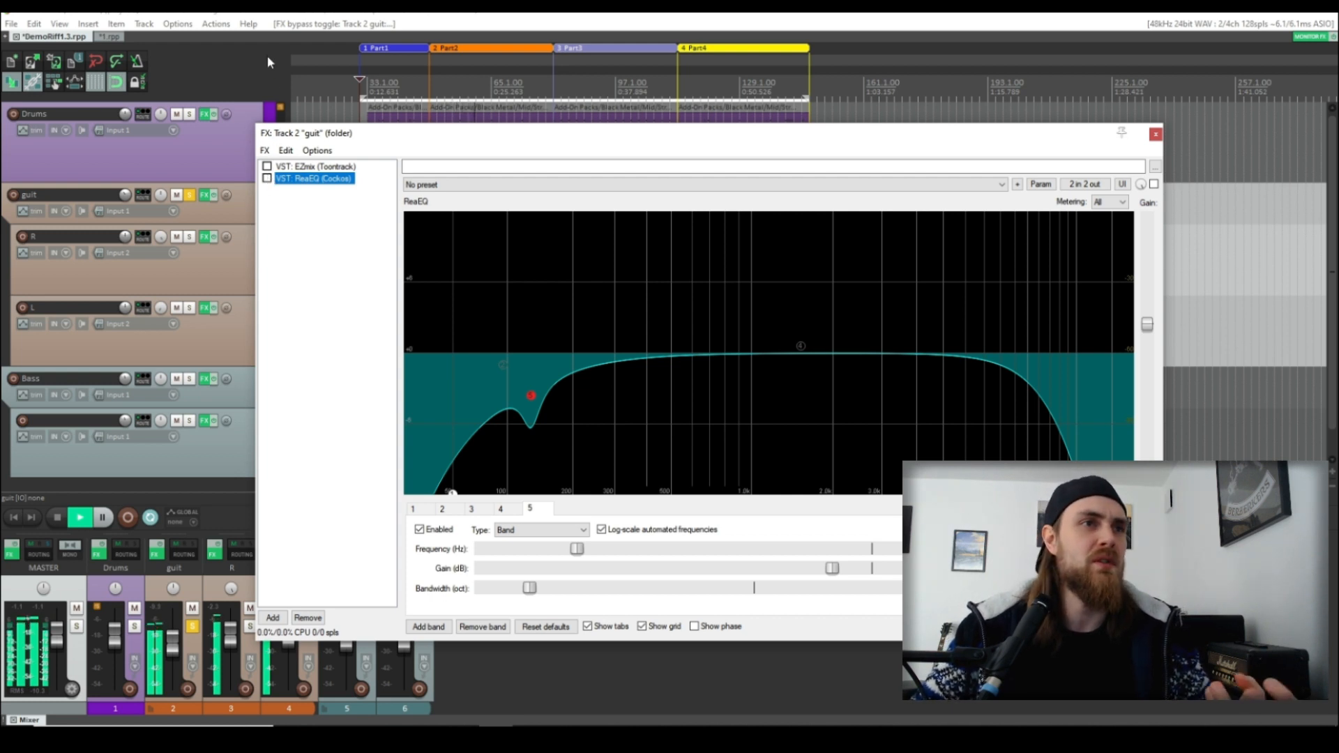
{"action": "left_click", "coordinate": [266, 167]}
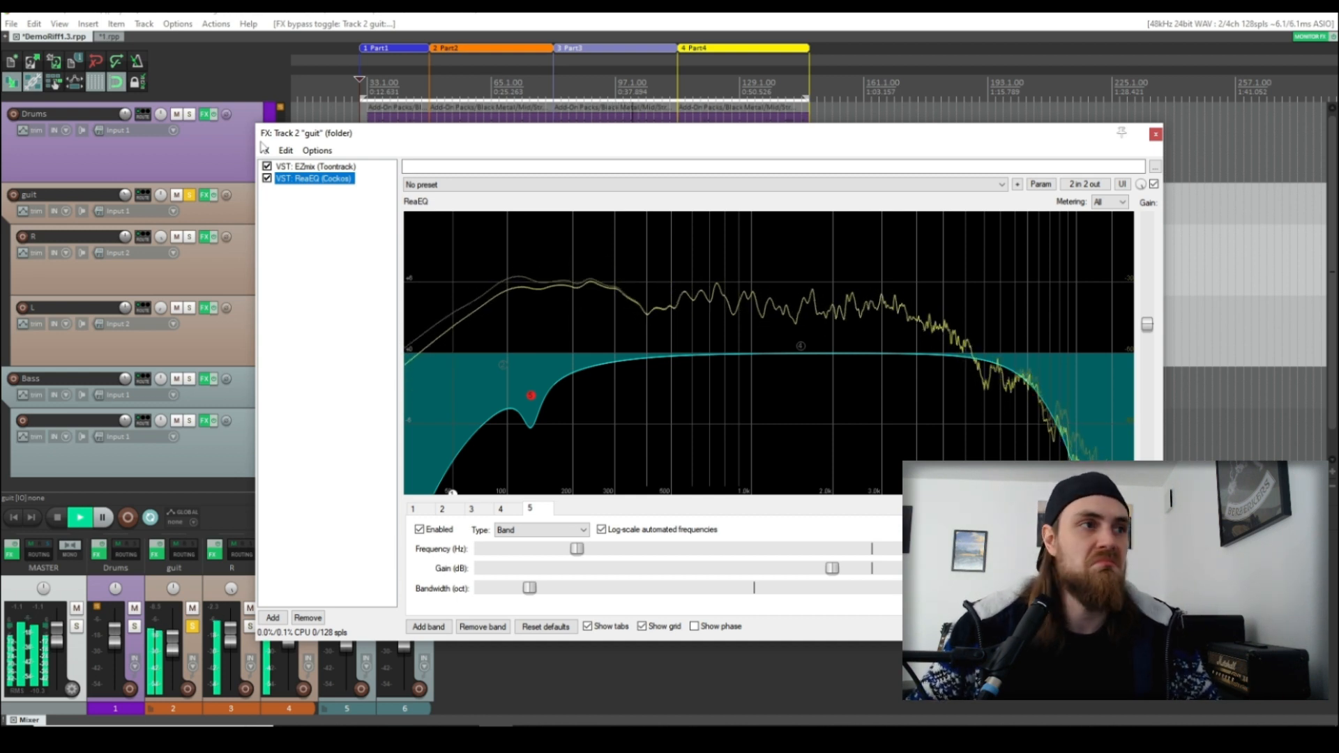
{"action": "left_click", "coordinate": [188, 195]}
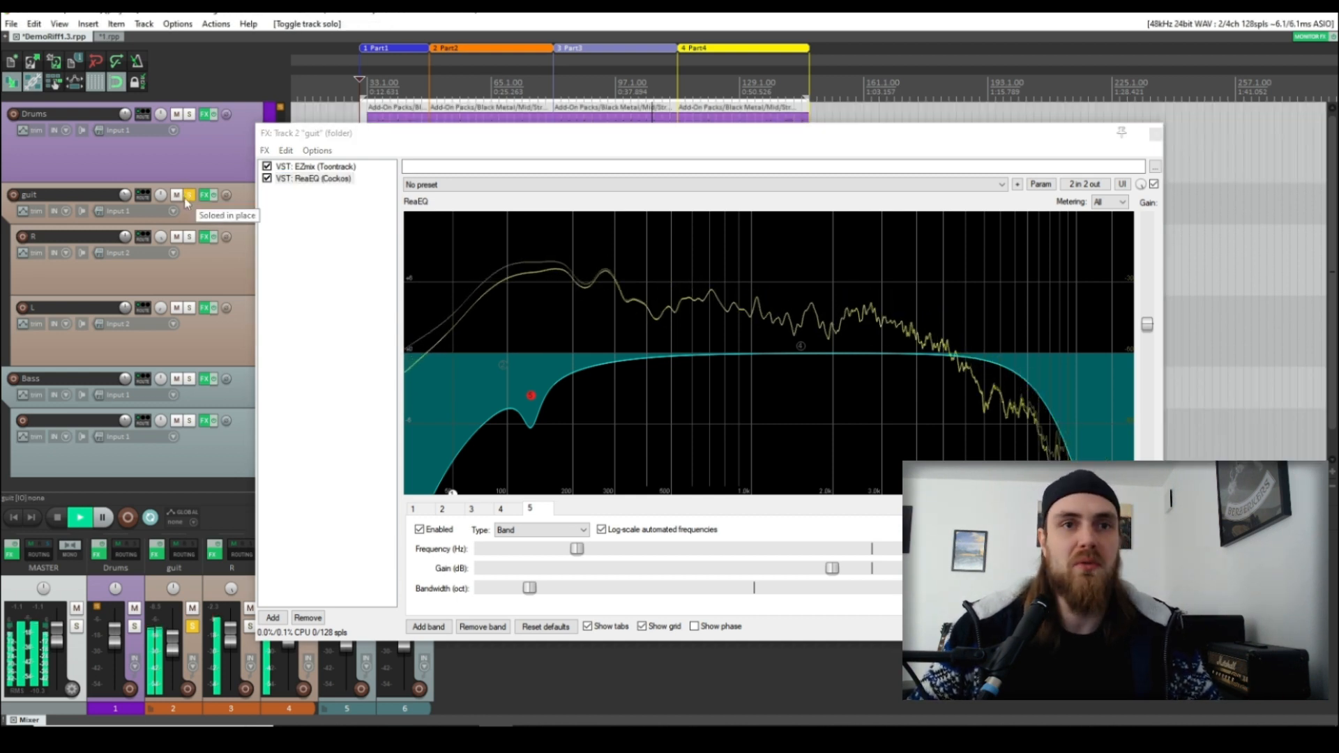
{"action": "left_click", "coordinate": [57, 517]}
{"action": "left_click", "coordinate": [1161, 138]}
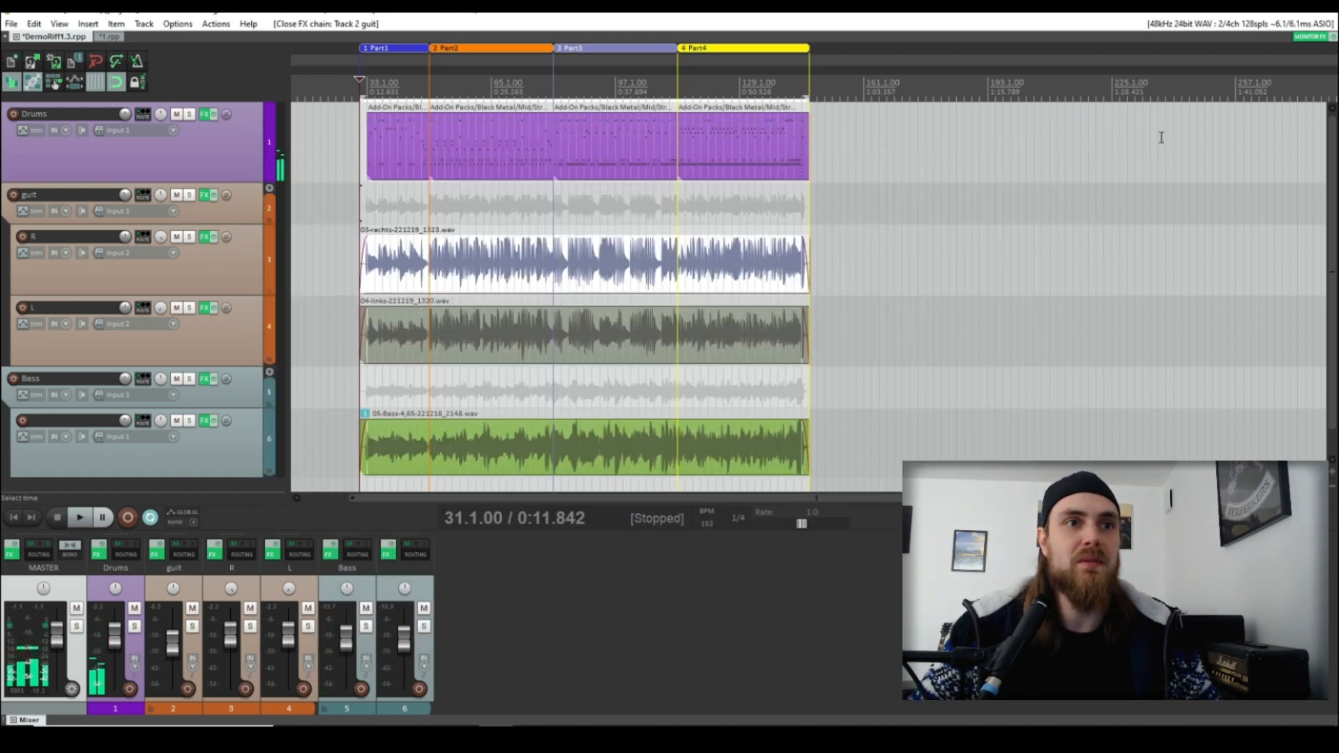
Examine the EZmix preset on the bass recording in track 6, then close its effect window.
{"action": "scroll", "coordinate": [669, 392], "scroll_direction": "down", "scroll_amount": 2}
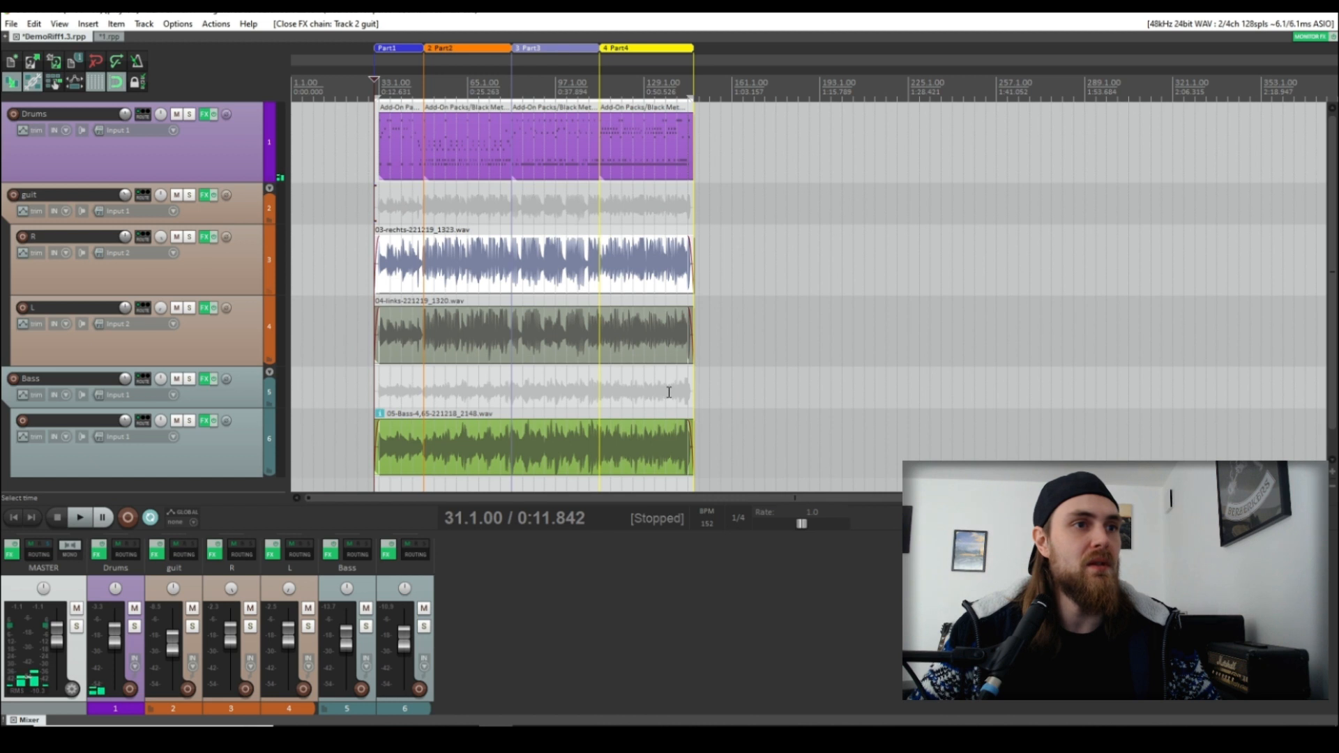
{"action": "scroll", "coordinate": [203, 358], "scroll_direction": "down", "scroll_amount": 1}
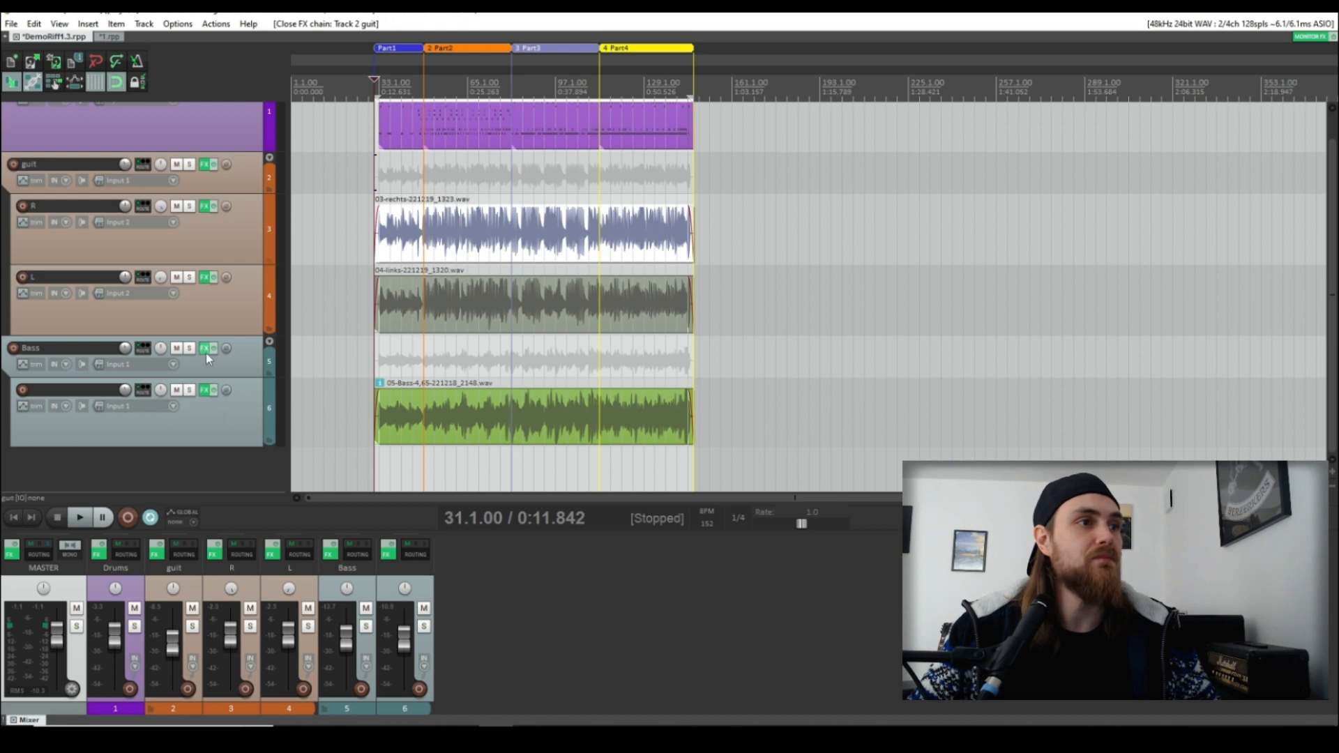
{"action": "left_click", "coordinate": [205, 391]}
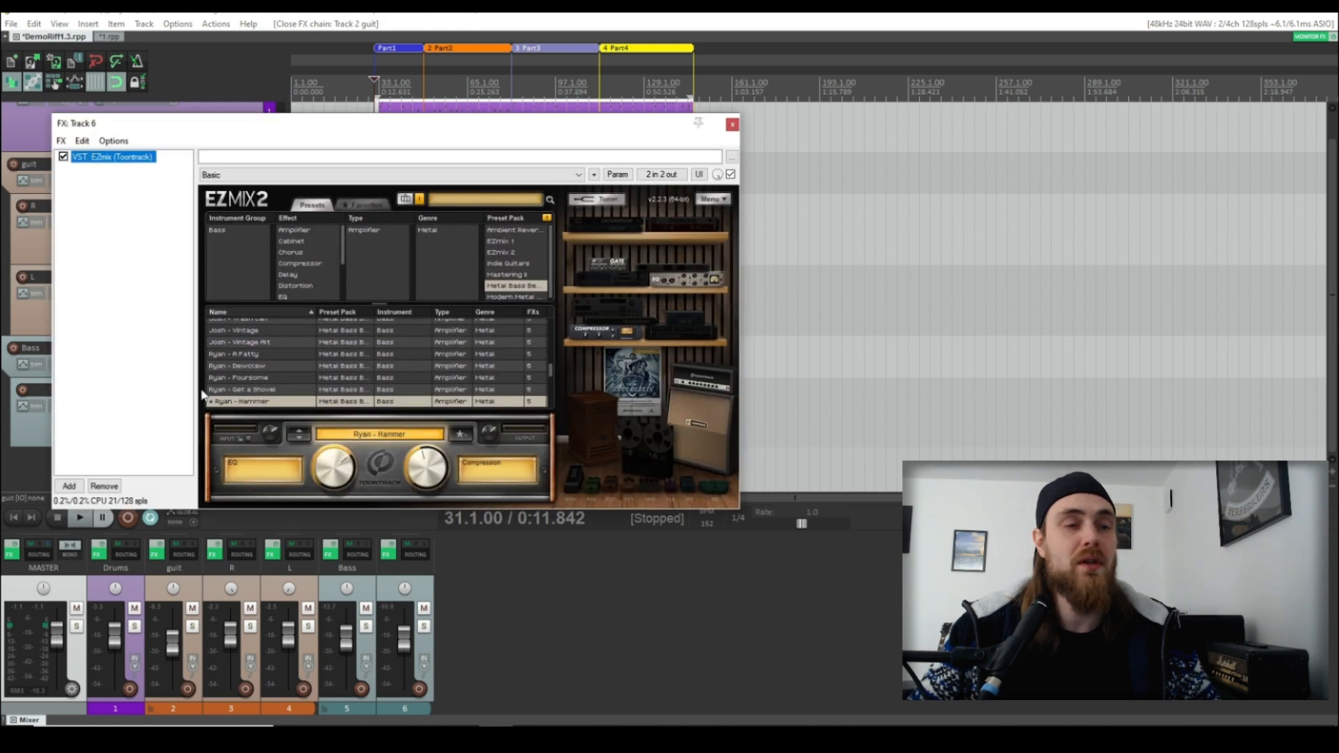
{"action": "left_click_drag", "start_coordinate": [424, 128], "coordinate": [930, 151]}
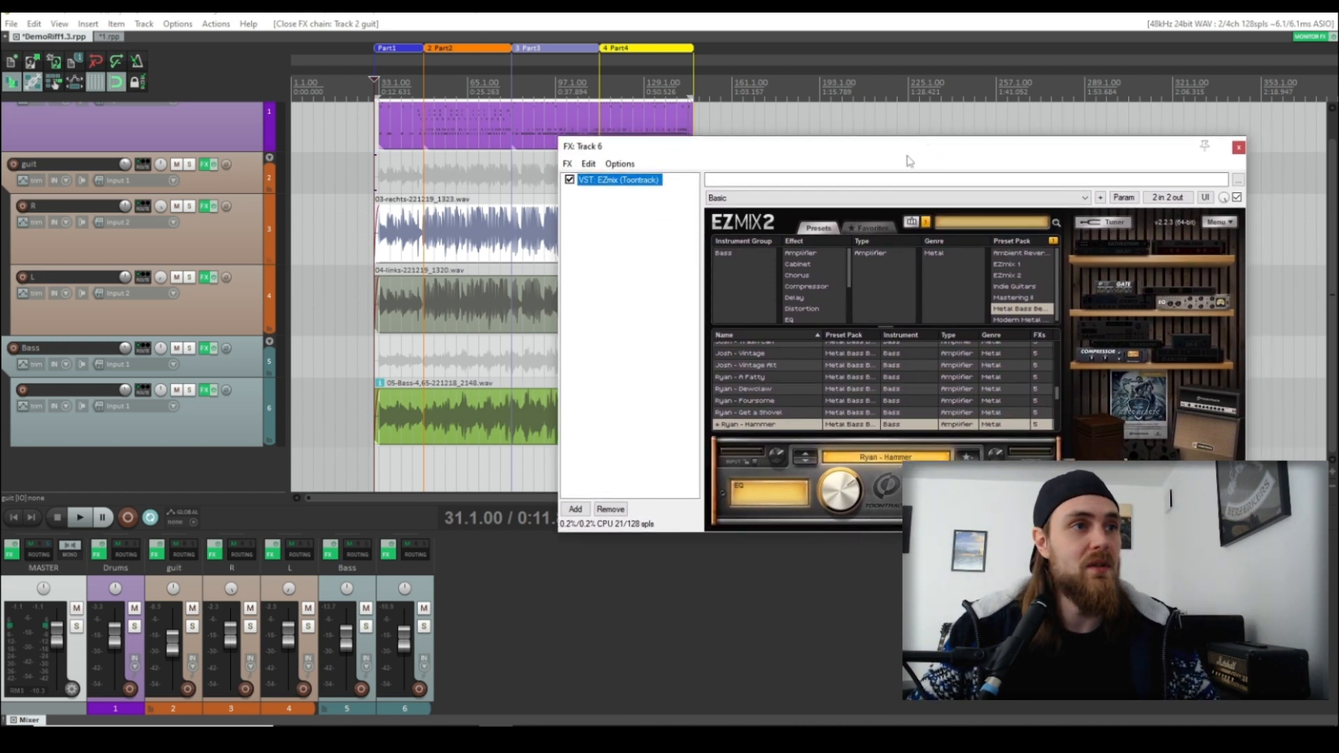
{"action": "left_click", "coordinate": [1239, 148]}
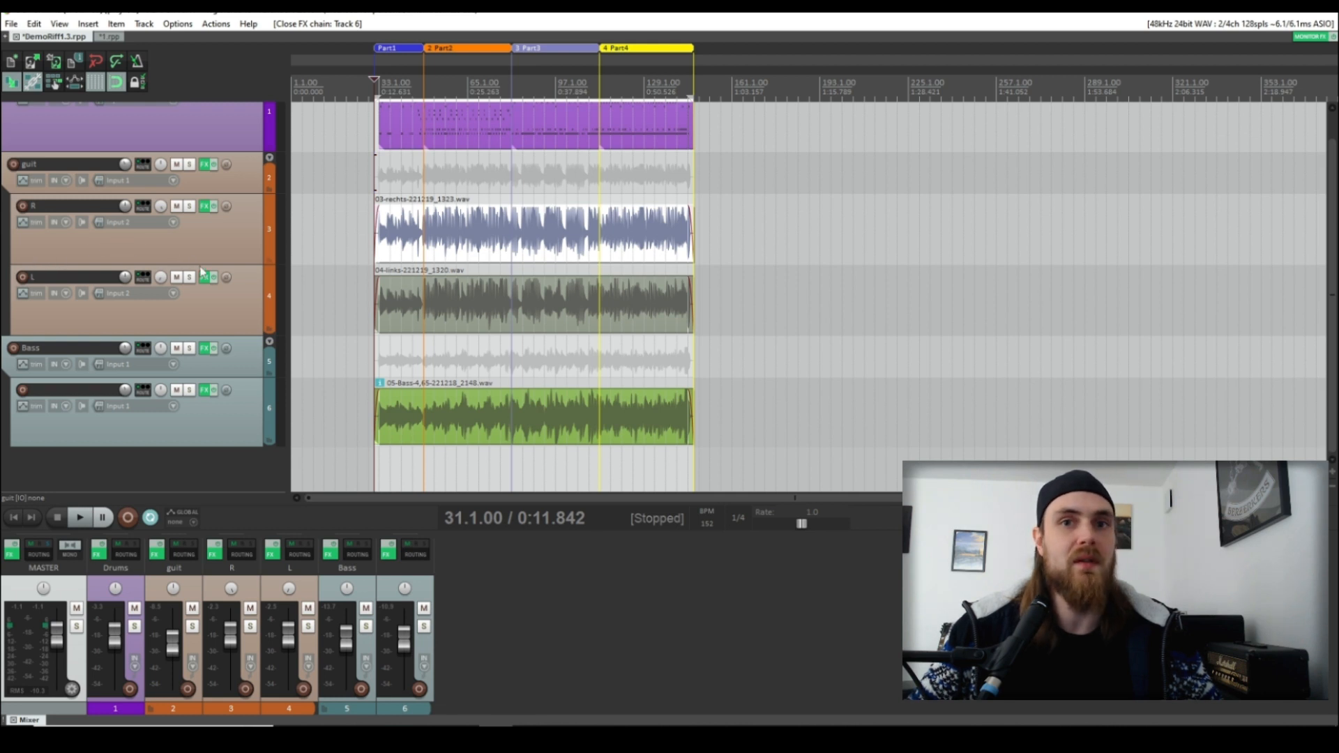
Listen to the Bass folder soloed, then clear its solo to hear the full mix.
{"action": "mouse_move", "coordinate": [166, 287]}
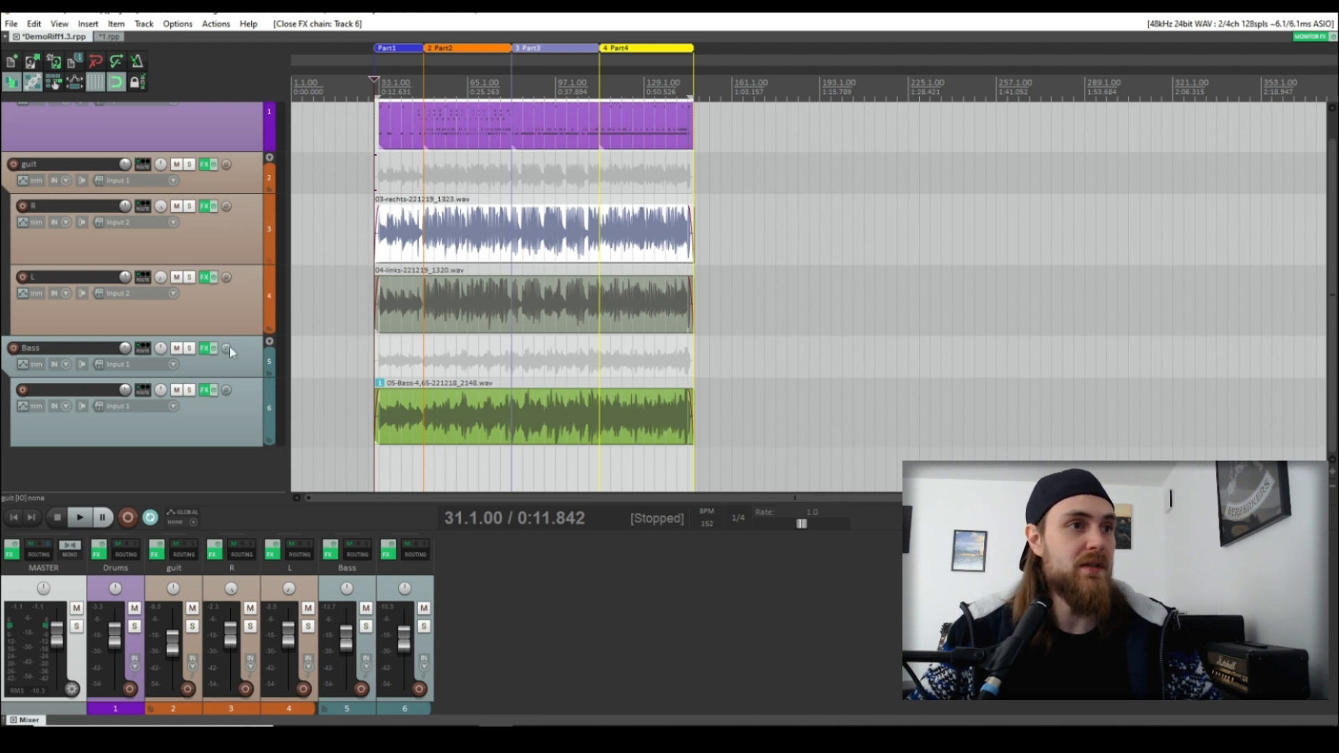
{"action": "left_click", "coordinate": [189, 349]}
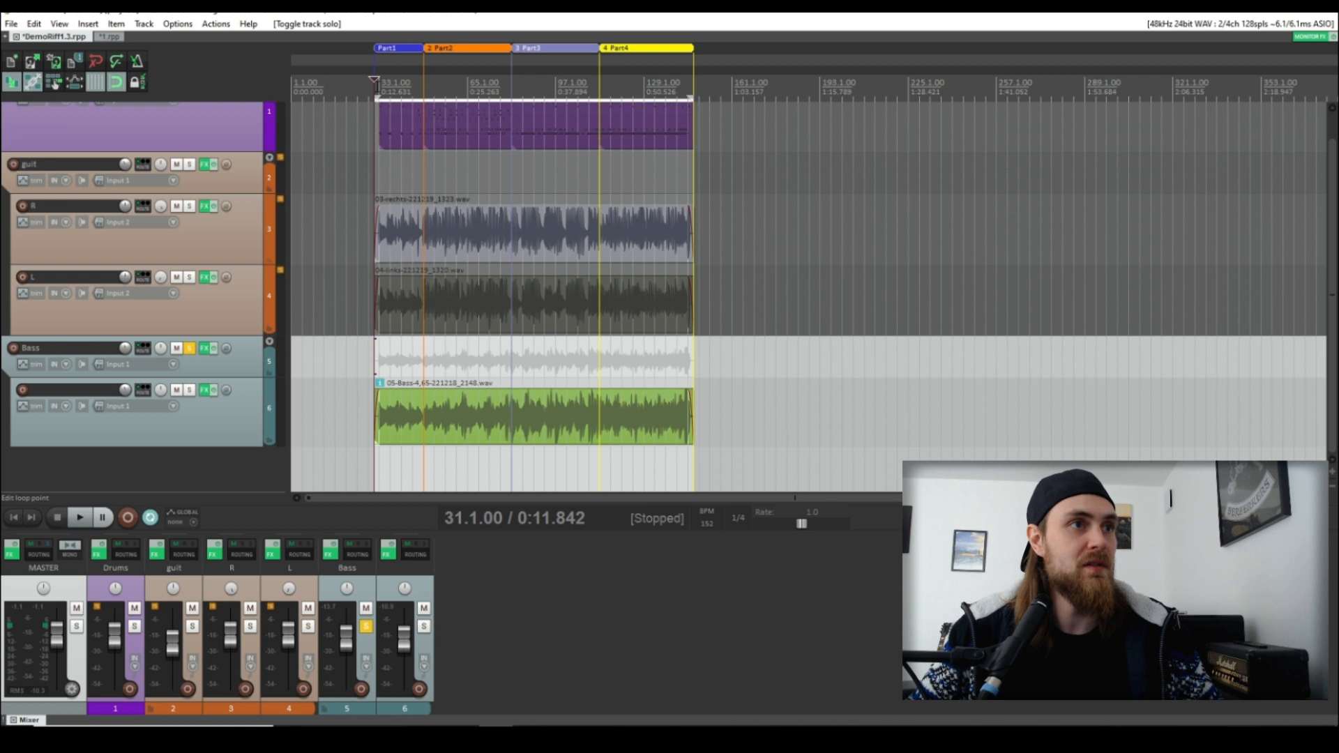
{"action": "left_click", "coordinate": [83, 518]}
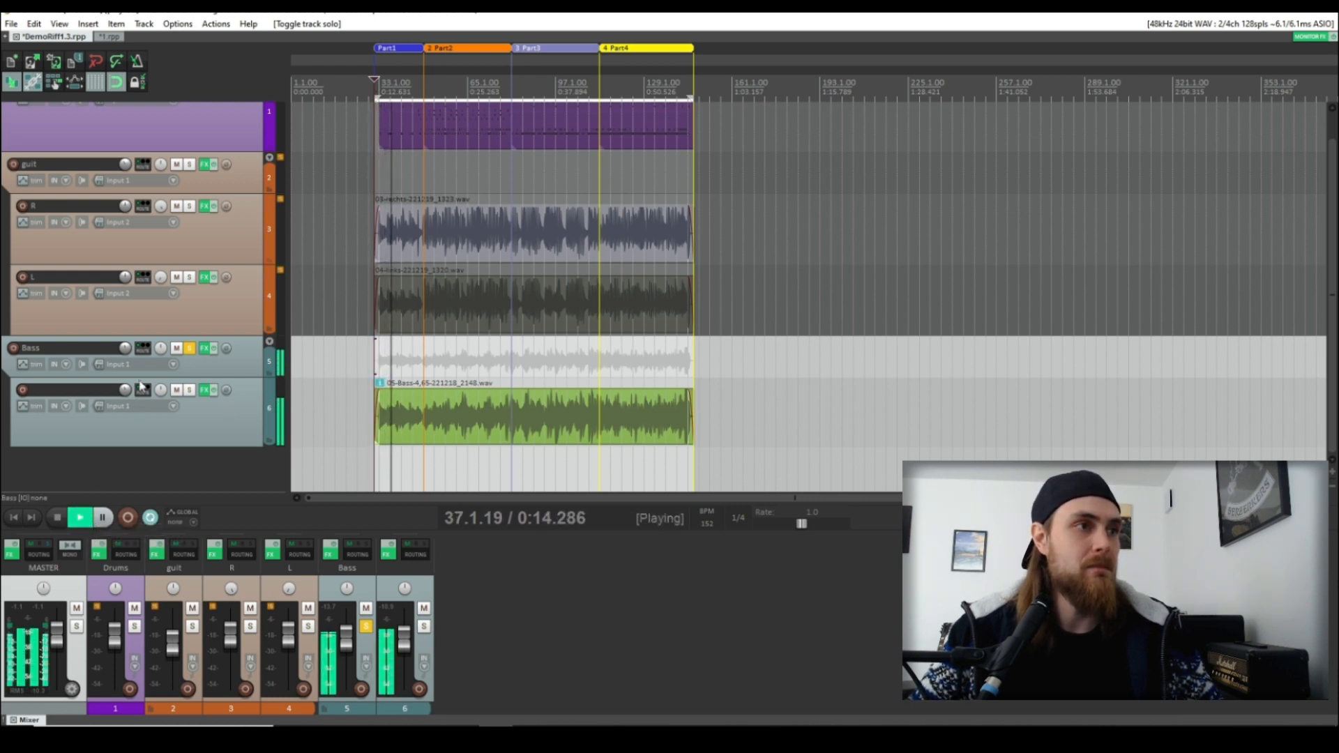
{"action": "mouse_move", "coordinate": [126, 351]}
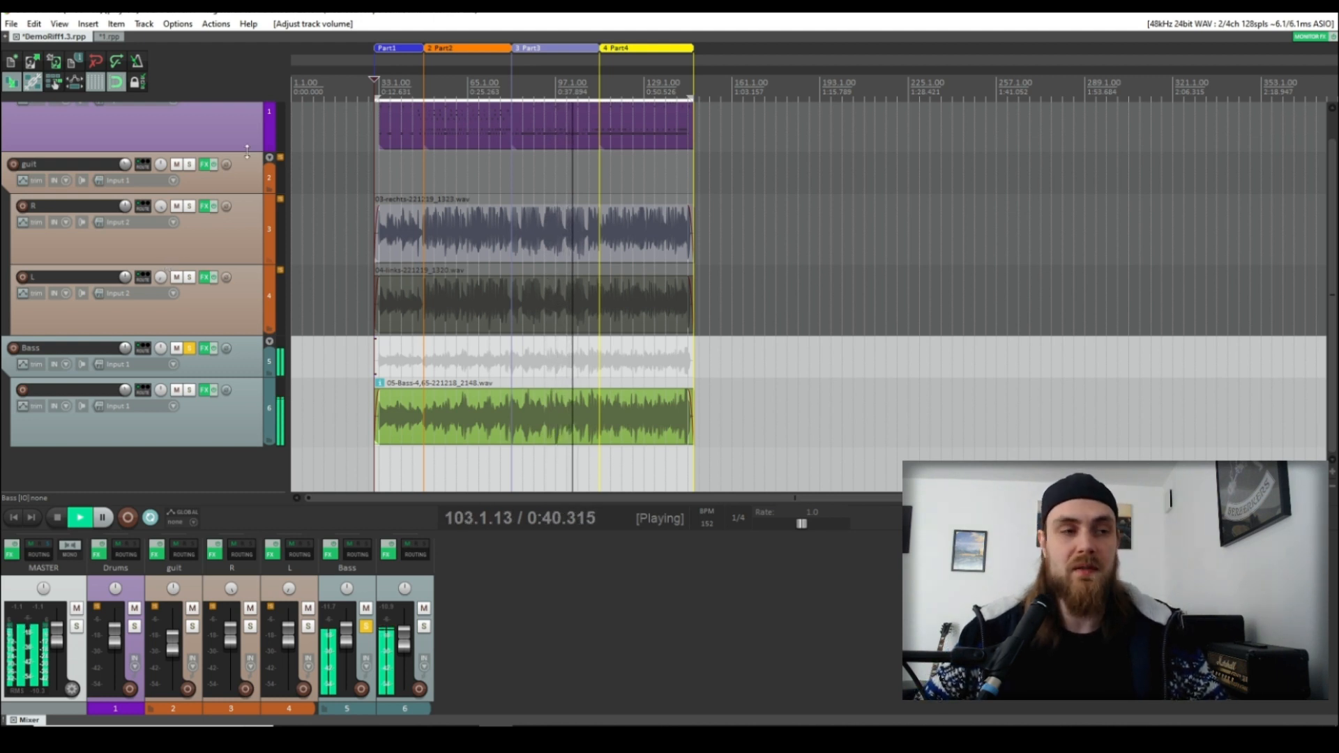
{"action": "left_click", "coordinate": [191, 351]}
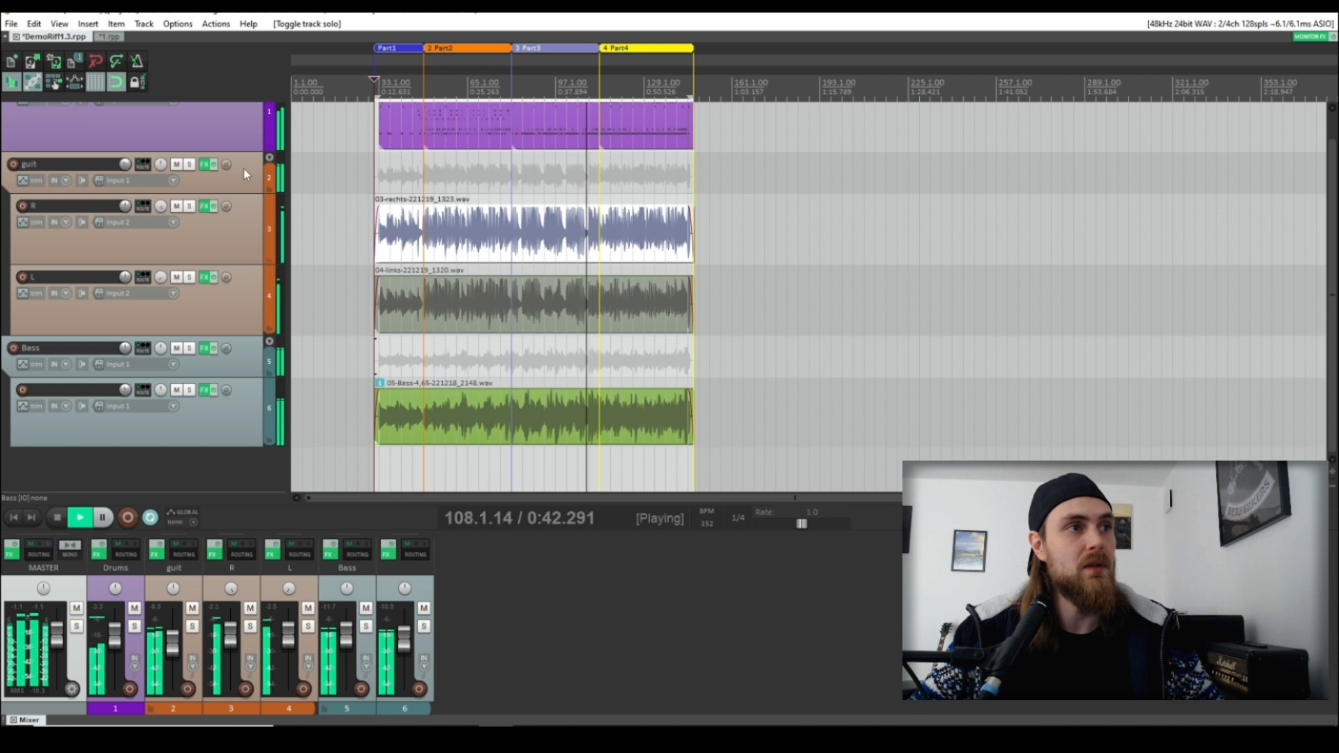
Solo the guit and Bass folders together, listen to the combination, and stop playback.
{"action": "left_click", "coordinate": [191, 166]}
{"action": "left_click", "coordinate": [190, 347]}
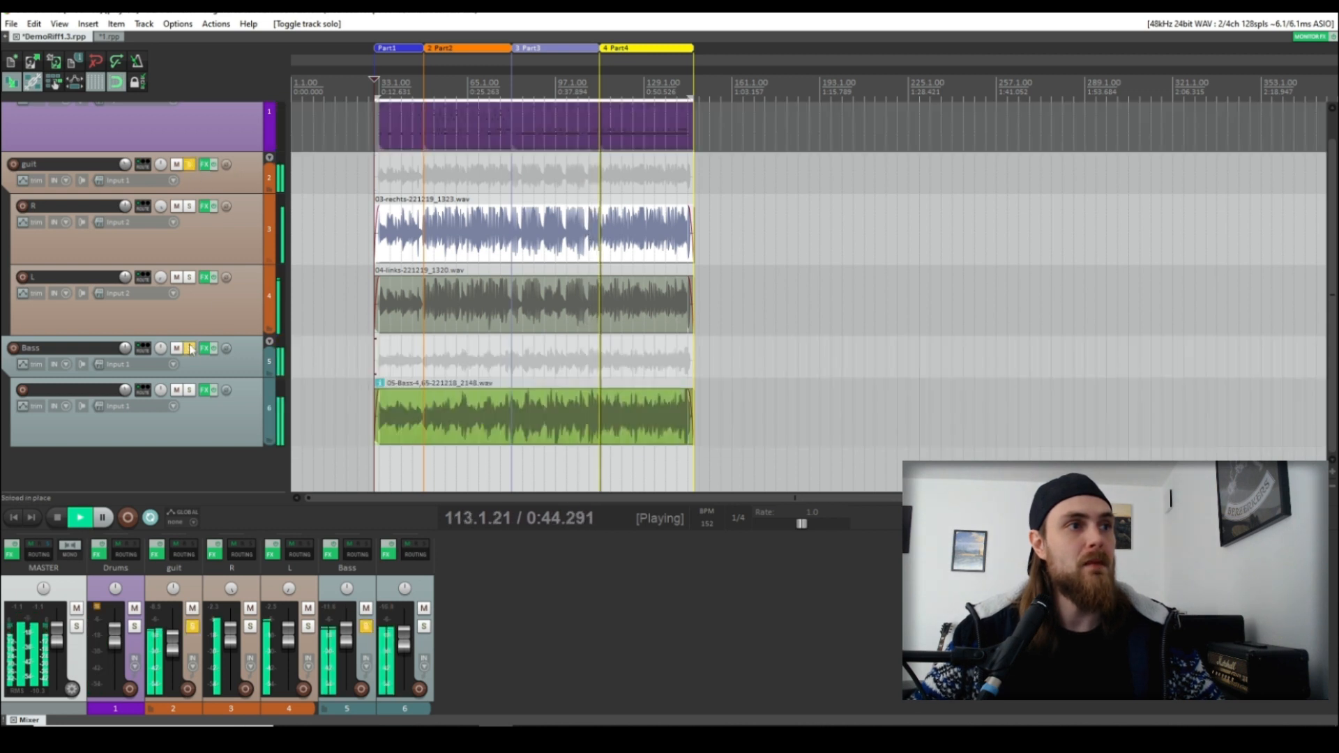
{"action": "left_click", "coordinate": [57, 521]}
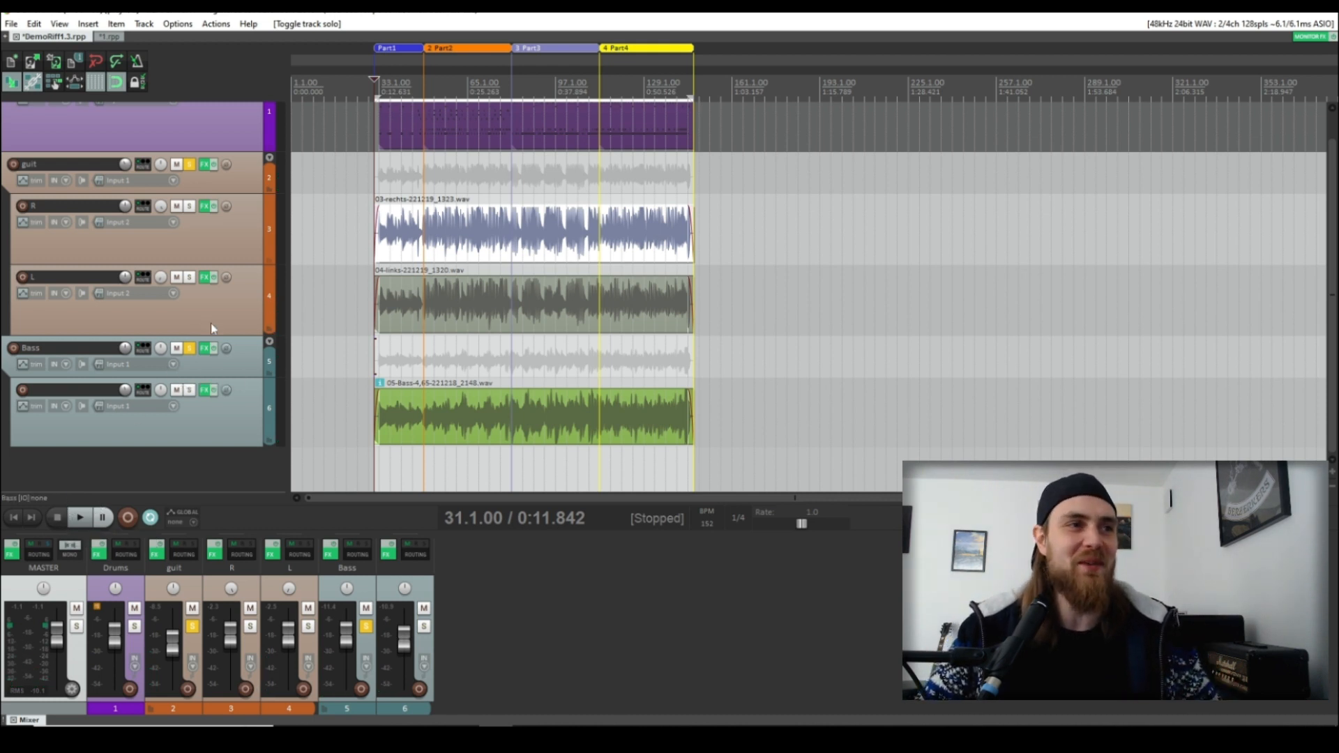
Examine EZmix on the bass recording in track 6 and the EZmix and ReaEQ effects on the Bass folder.
{"action": "scroll", "coordinate": [211, 321], "scroll_direction": "up", "scroll_amount": 1}
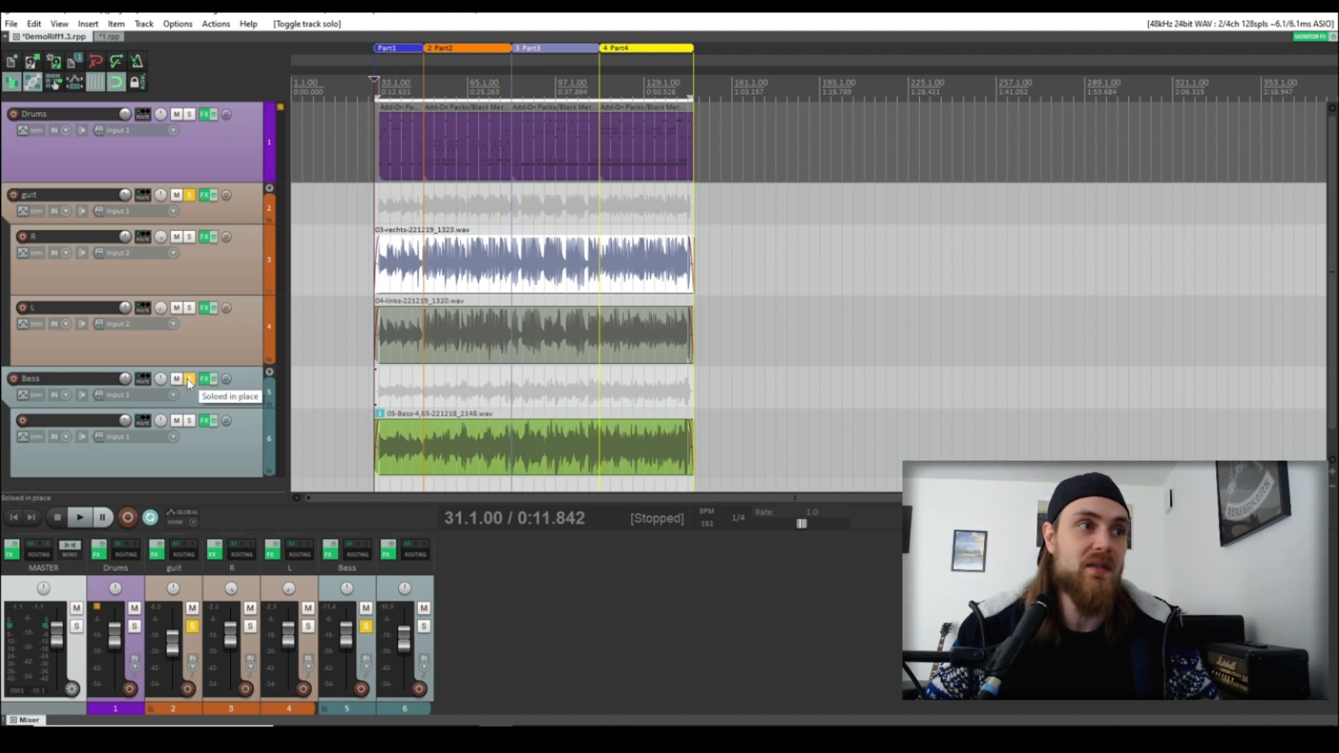
{"action": "left_click", "coordinate": [206, 422]}
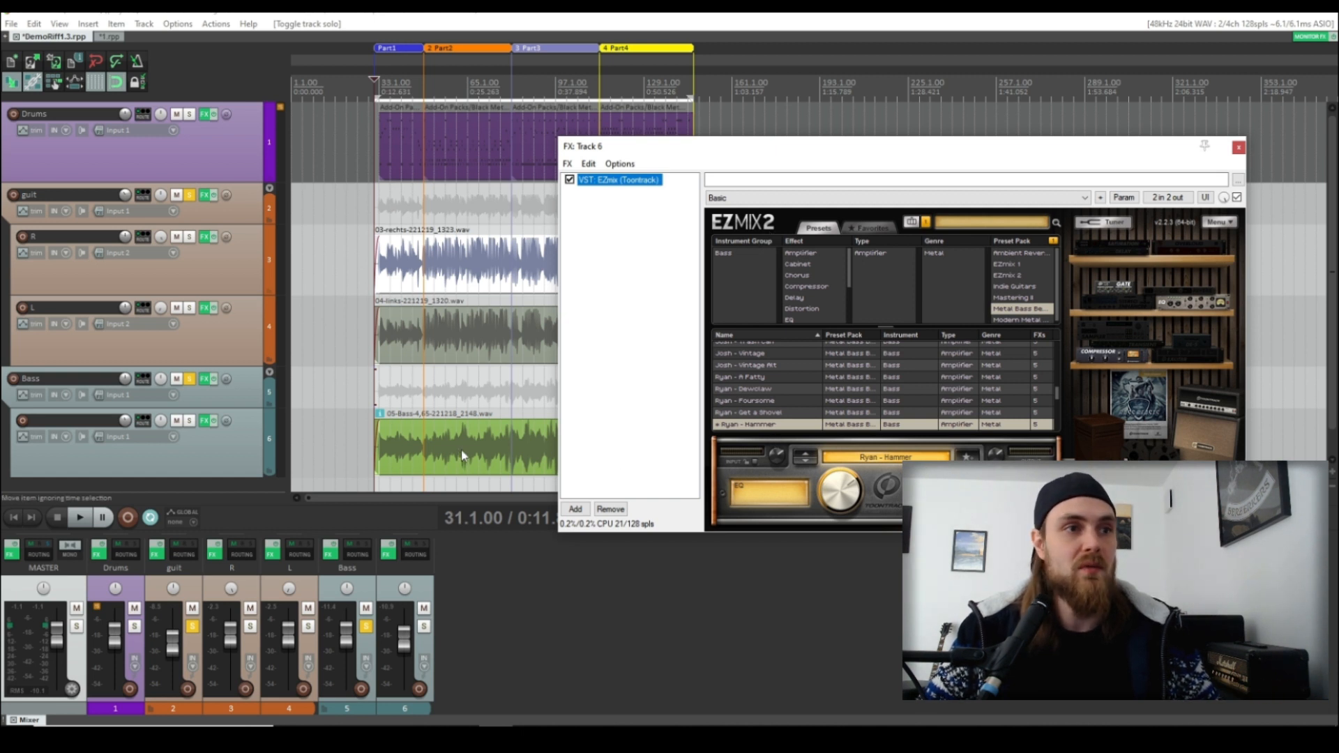
{"action": "left_click", "coordinate": [207, 380]}
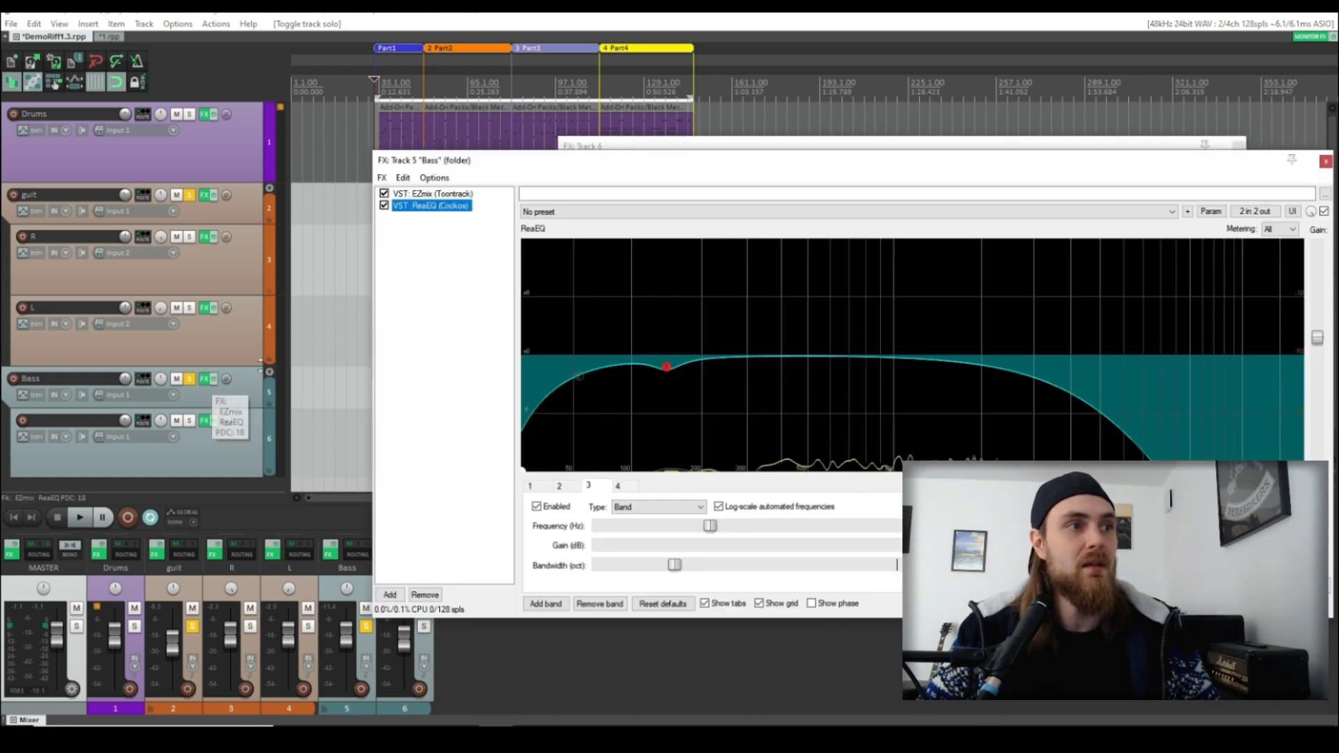
{"action": "left_click", "coordinate": [457, 194]}
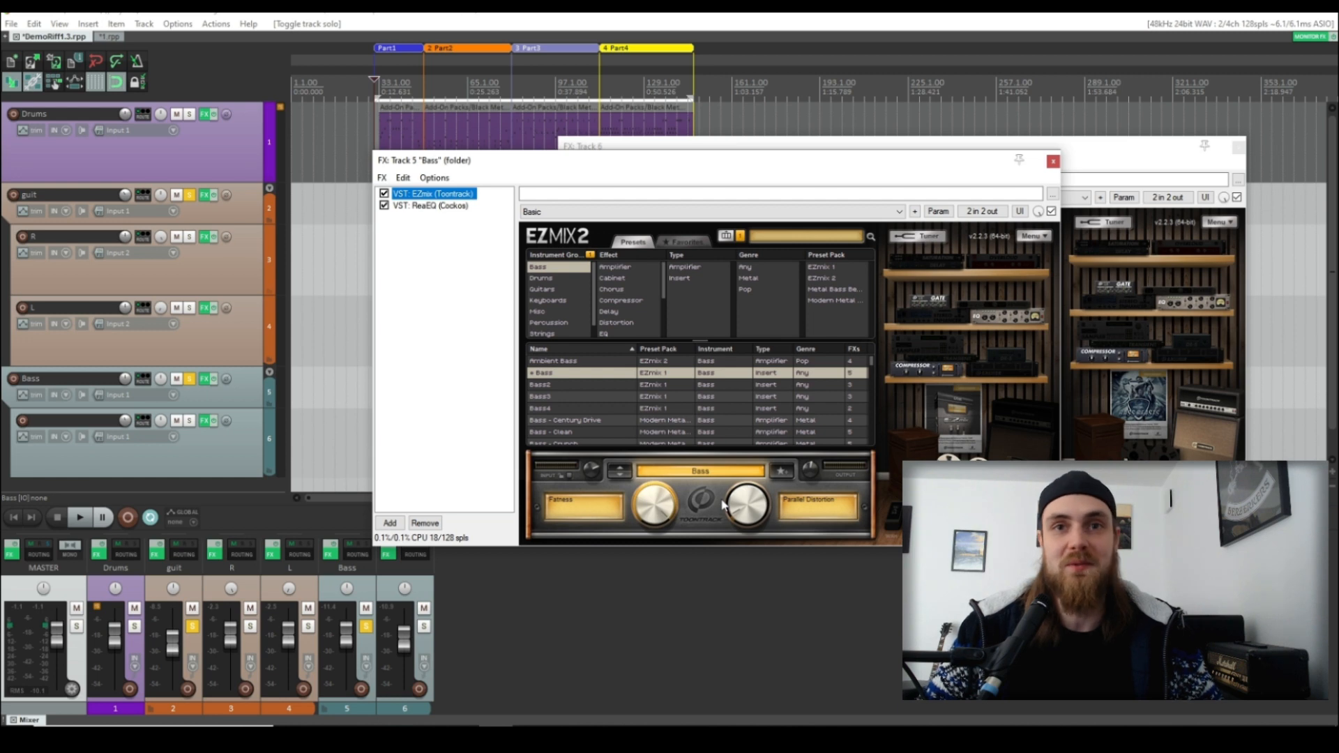
{"action": "left_click", "coordinate": [428, 207]}
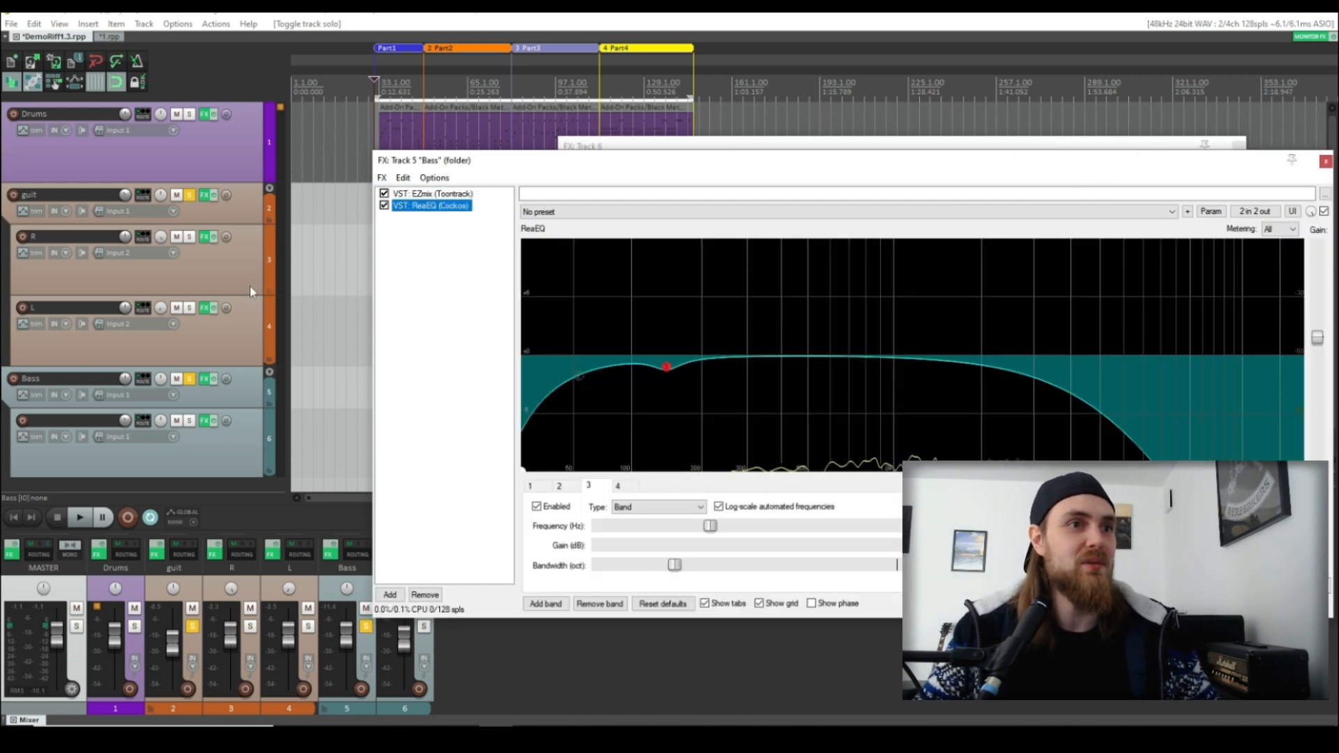
Clear the solos on the Bass and guit folders and close both bass effect windows.
{"action": "left_click", "coordinate": [189, 378]}
{"action": "left_click", "coordinate": [189, 194]}
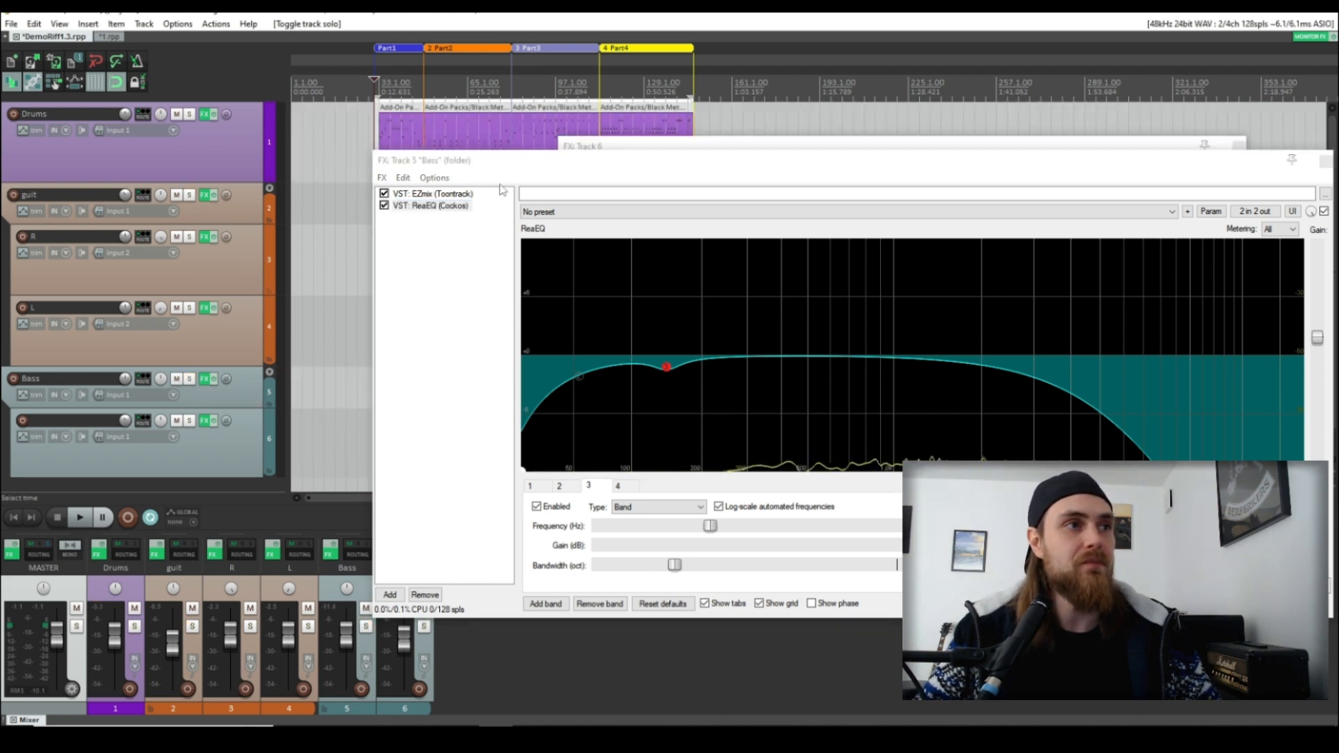
{"action": "left_click", "coordinate": [1325, 161]}
{"action": "left_click", "coordinate": [1238, 148]}
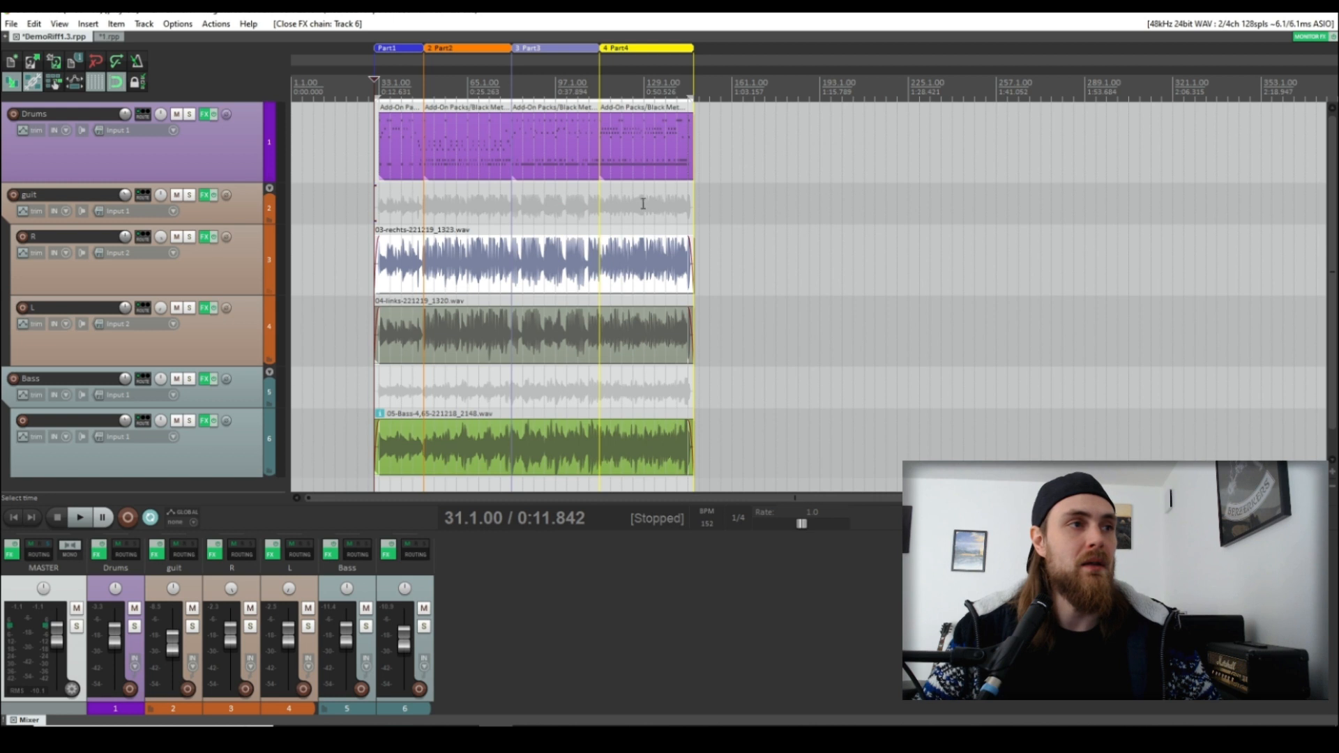
Inspect the Drums track's EZdrummer mixer, ReaEQ curve and EZdrummer groove browser, then close its effect chain.
{"action": "left_click", "coordinate": [205, 115]}
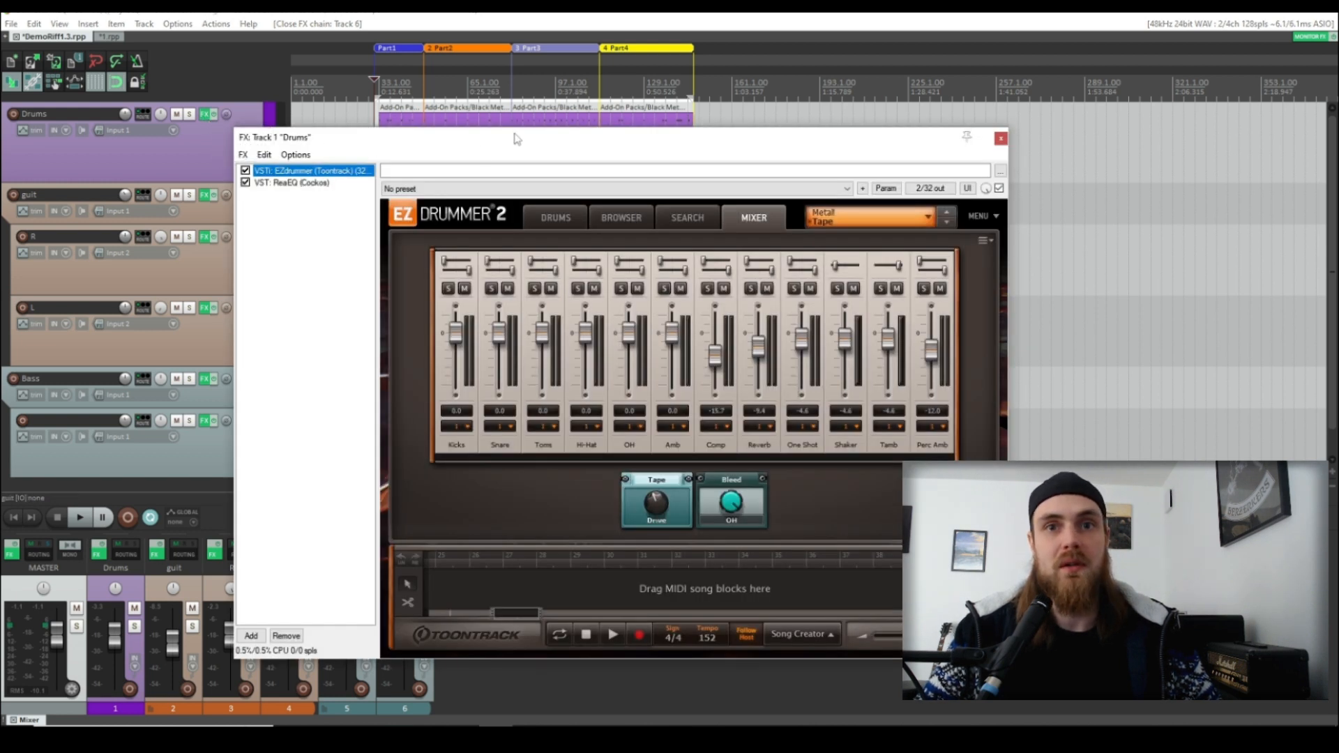
{"action": "left_click_drag", "start_coordinate": [517, 139], "coordinate": [568, 138]}
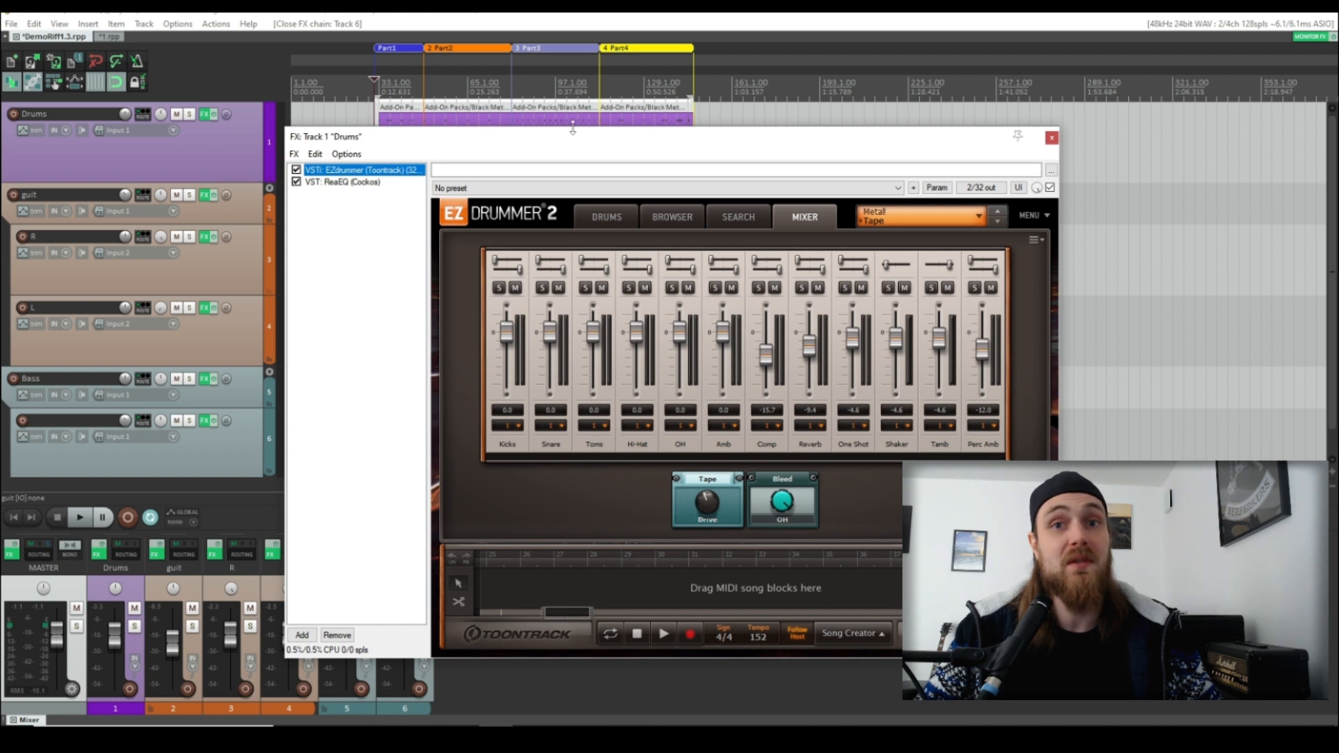
{"action": "left_click", "coordinate": [356, 182]}
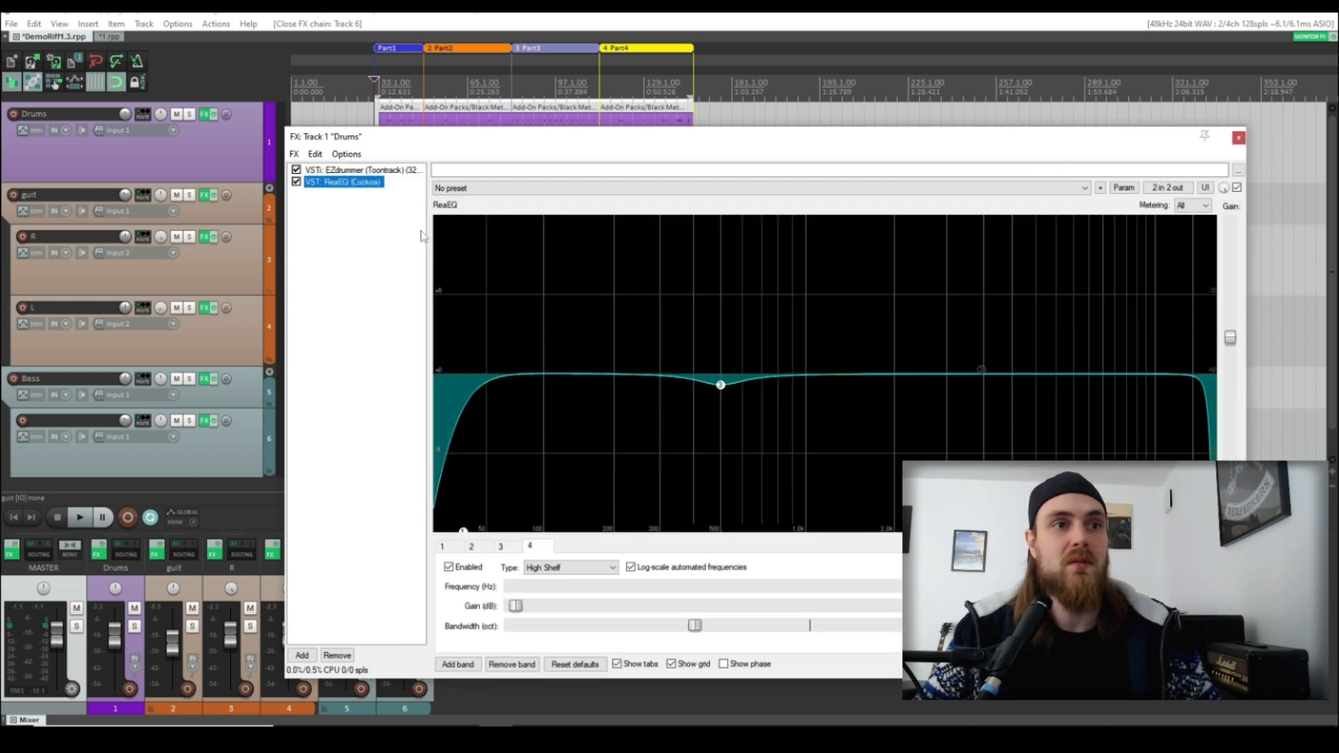
{"action": "left_click", "coordinate": [398, 172]}
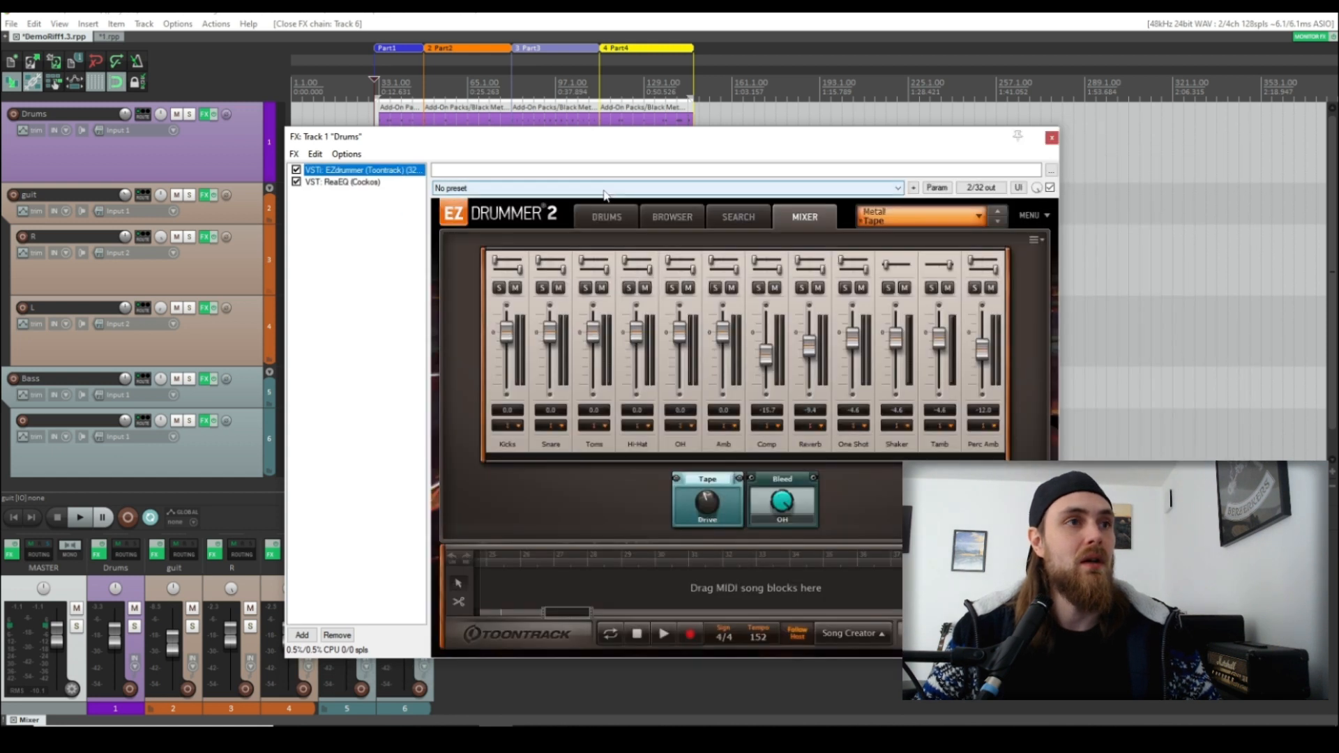
{"action": "left_click", "coordinate": [654, 219]}
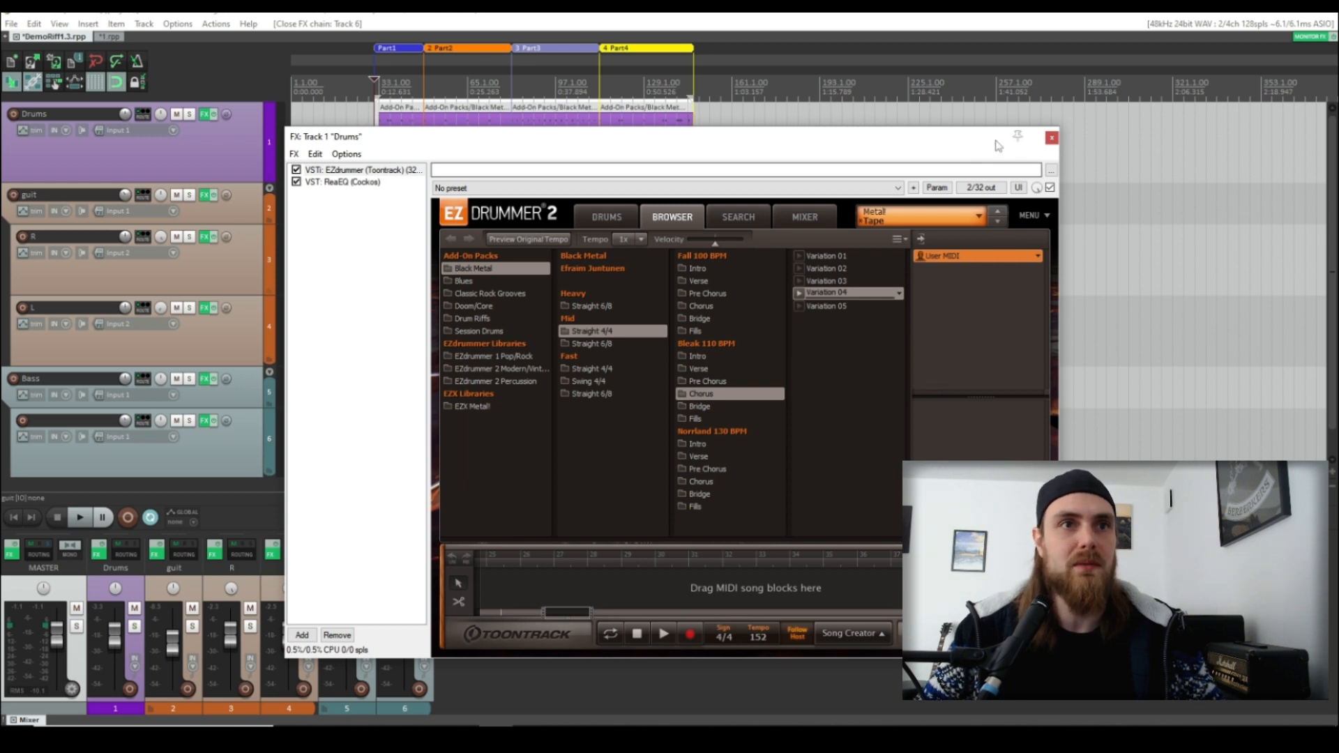
{"action": "left_click", "coordinate": [1051, 137]}
Select the Part4 drum item and listen to the full mix from the start of Part3, then stop playback.
{"action": "left_click_drag", "start_coordinate": [638, 145], "coordinate": [749, 150]}
{"action": "mouse_move", "coordinate": [572, 142]}
{"action": "left_mouse_down"}
{"action": "mouse_move", "coordinate": [879, 157]}
{"action": "mouse_move", "coordinate": [564, 150]}
{"action": "left_mouse_up"}
{"action": "left_click_drag", "start_coordinate": [840, 150], "coordinate": [630, 151]}
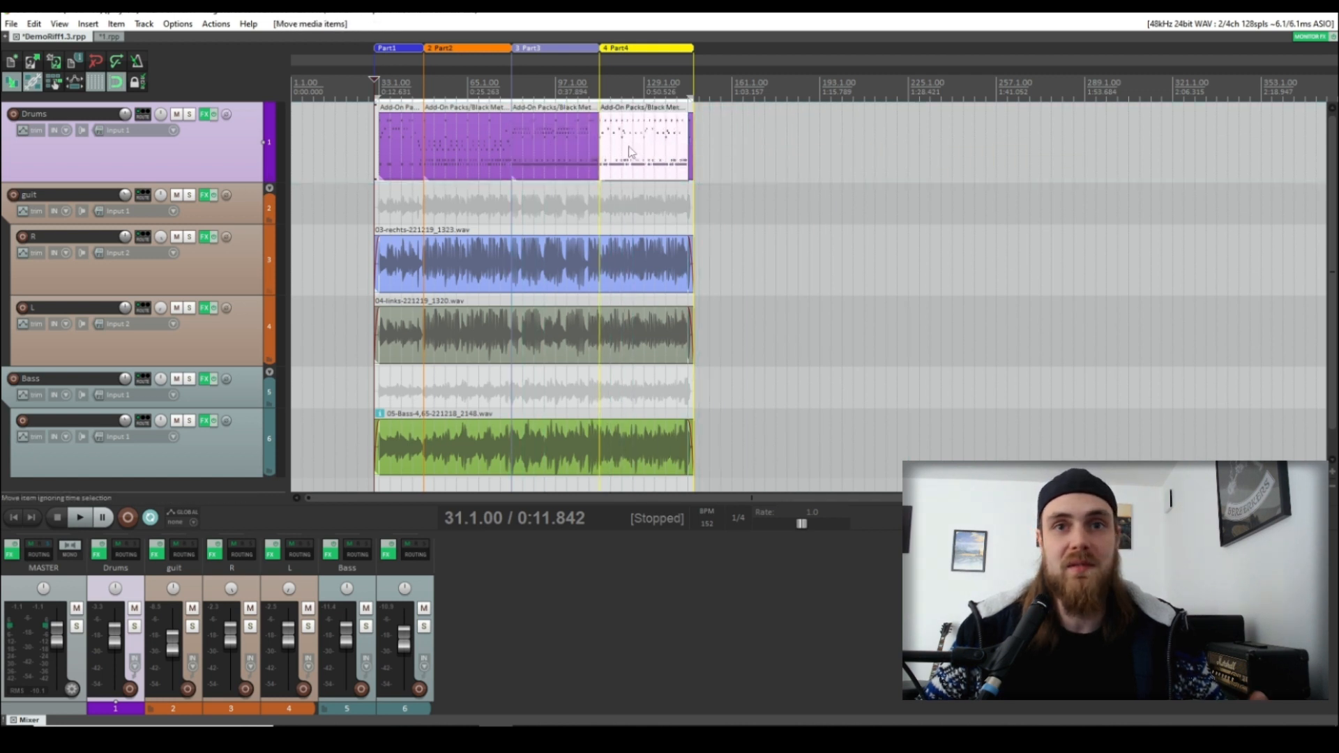
{"action": "left_click", "coordinate": [516, 95]}
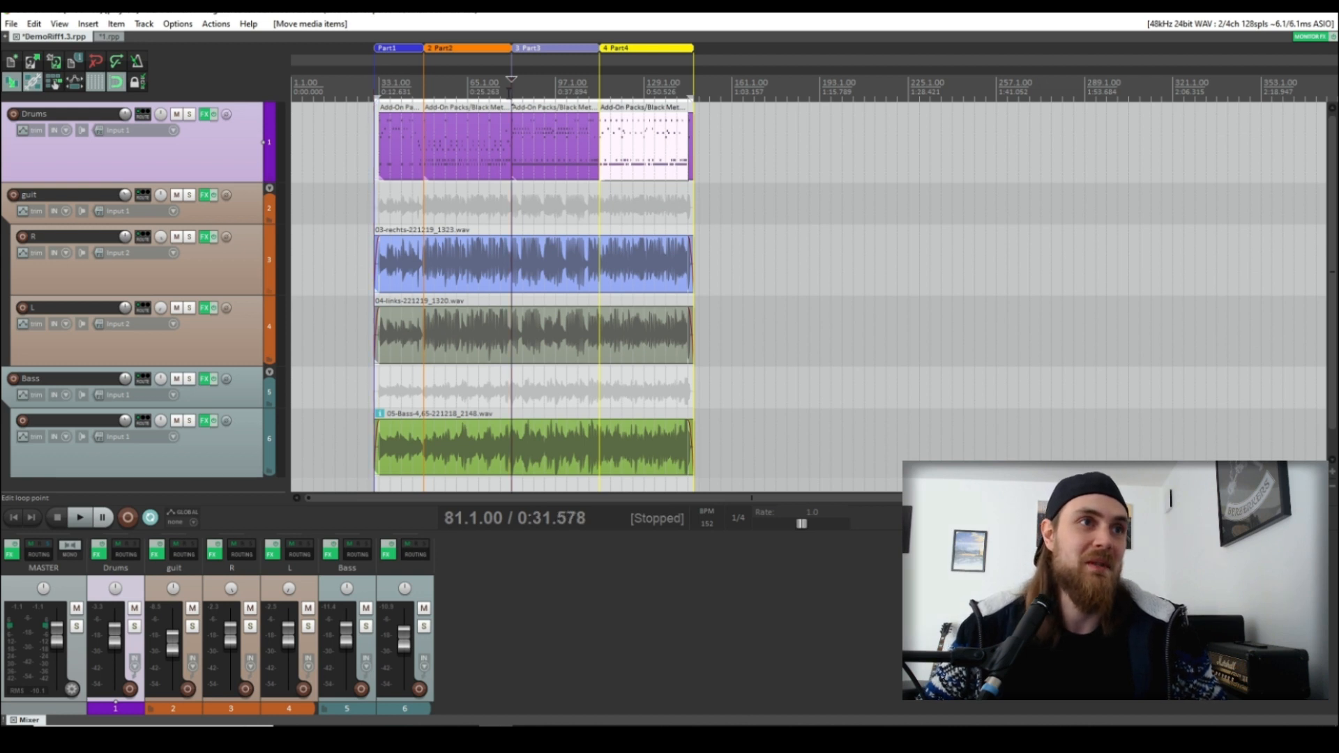
{"action": "key", "text": "space"}
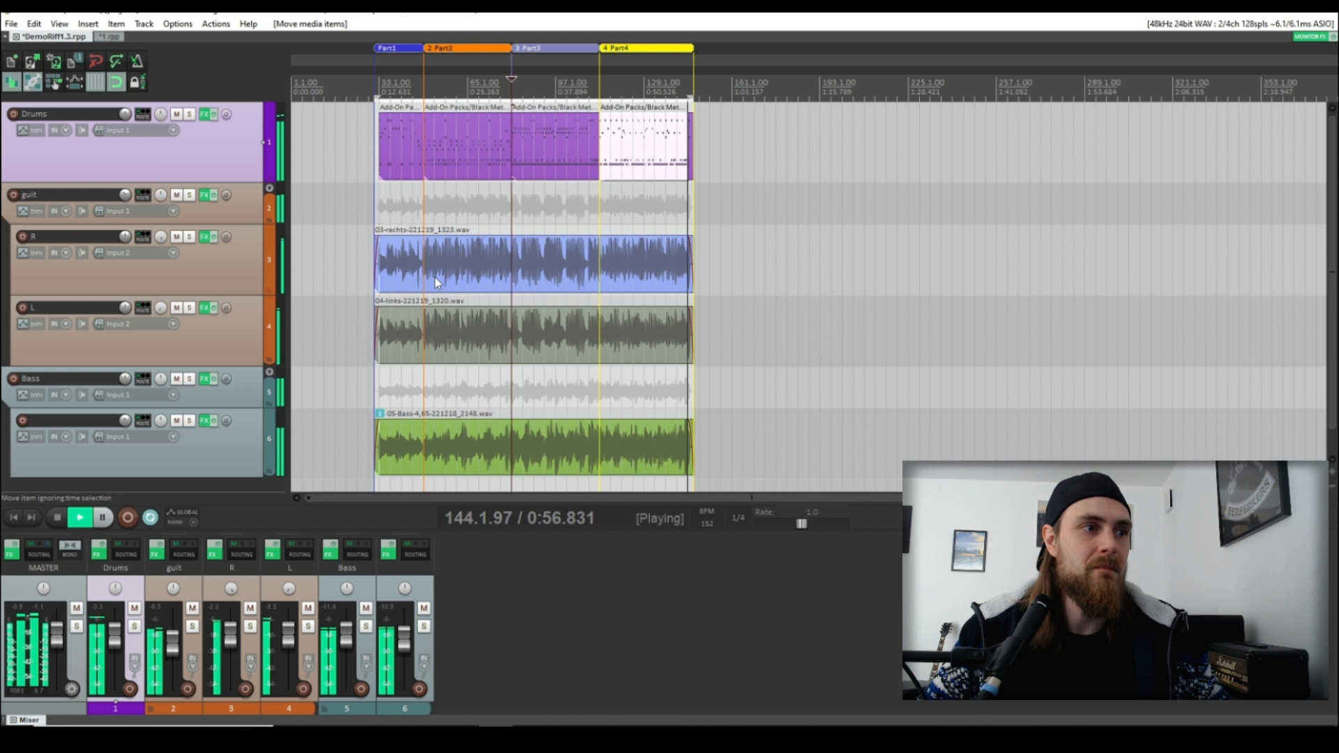
{"action": "left_click_drag", "start_coordinate": [567, 141], "coordinate": [765, 145]}
{"action": "left_click_drag", "start_coordinate": [658, 147], "coordinate": [577, 148]}
{"action": "left_click_drag", "start_coordinate": [795, 153], "coordinate": [674, 152]}
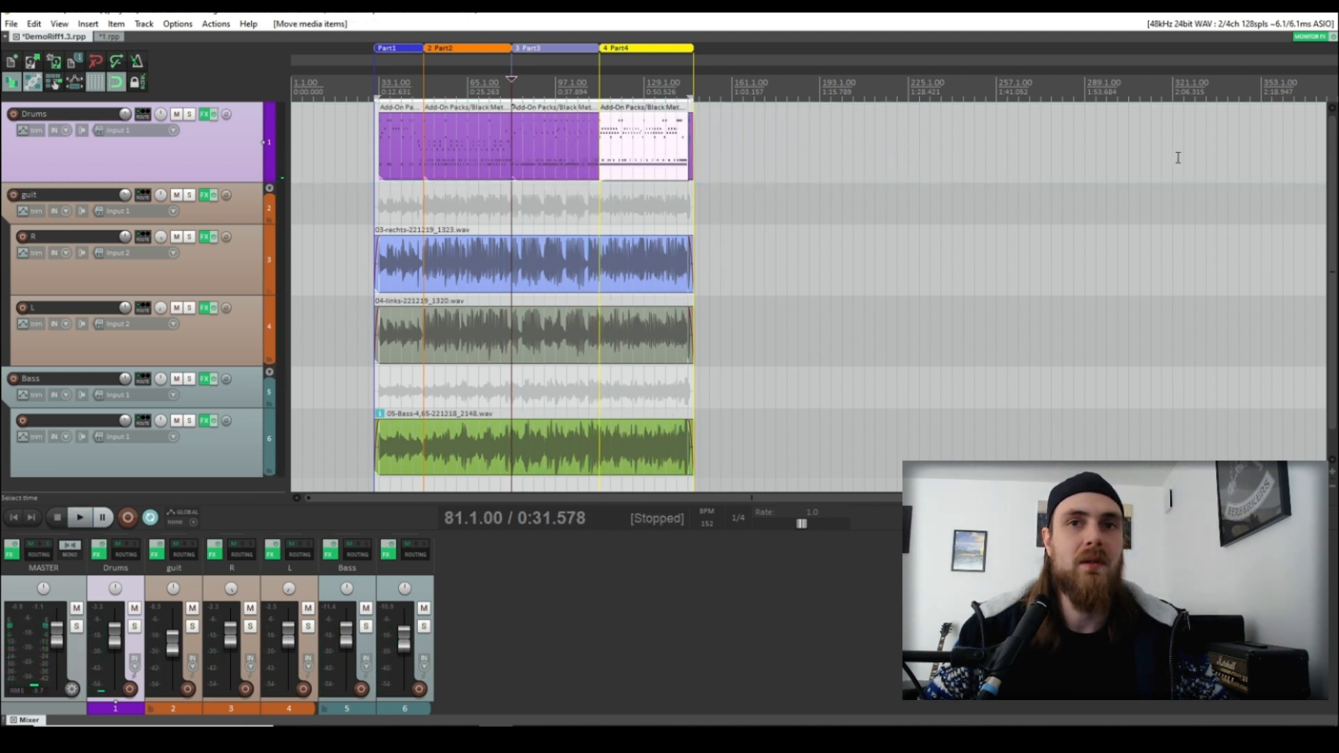
Reopen the Drums effect chain to review EZdrummer's mixer and its Black Metal grooves, then close it.
{"action": "left_click", "coordinate": [208, 114]}
{"action": "left_click_drag", "start_coordinate": [676, 141], "coordinate": [753, 164]}
{"action": "left_click", "coordinate": [879, 235]}
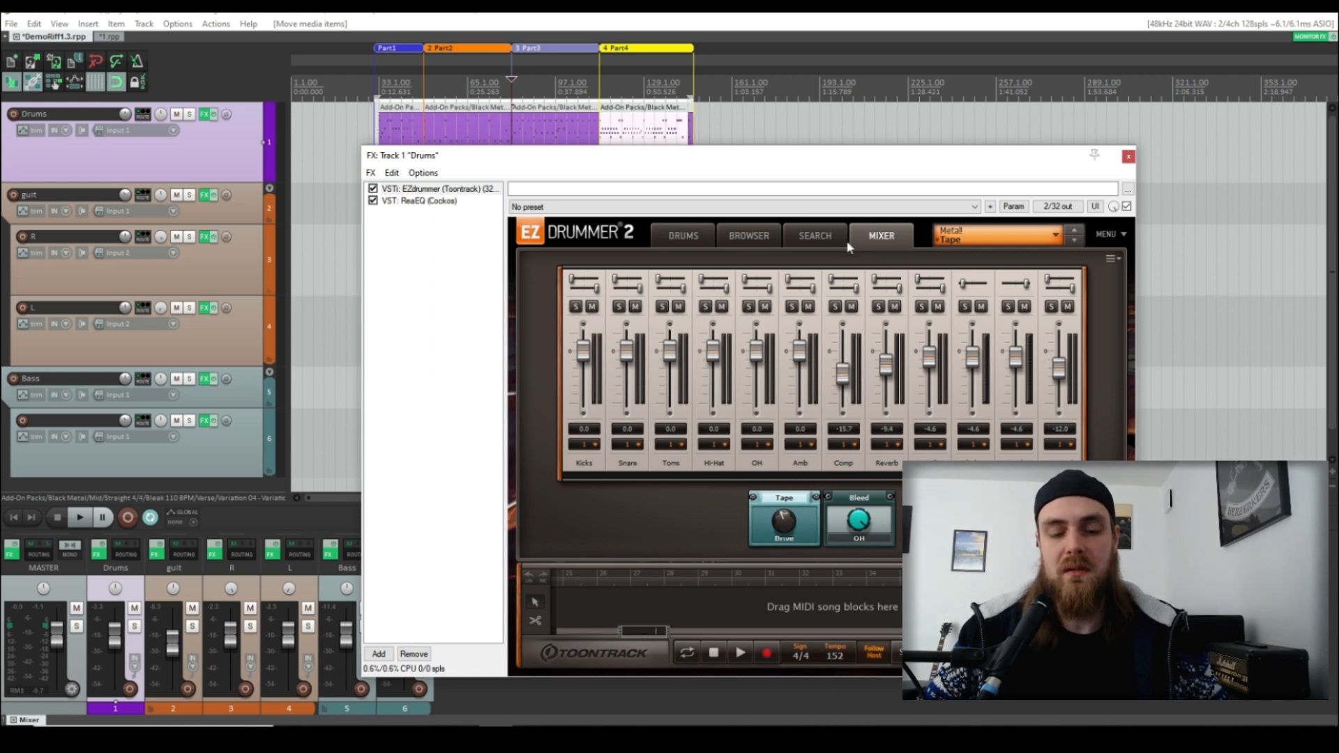
{"action": "left_click", "coordinate": [703, 236]}
{"action": "left_click", "coordinate": [743, 241]}
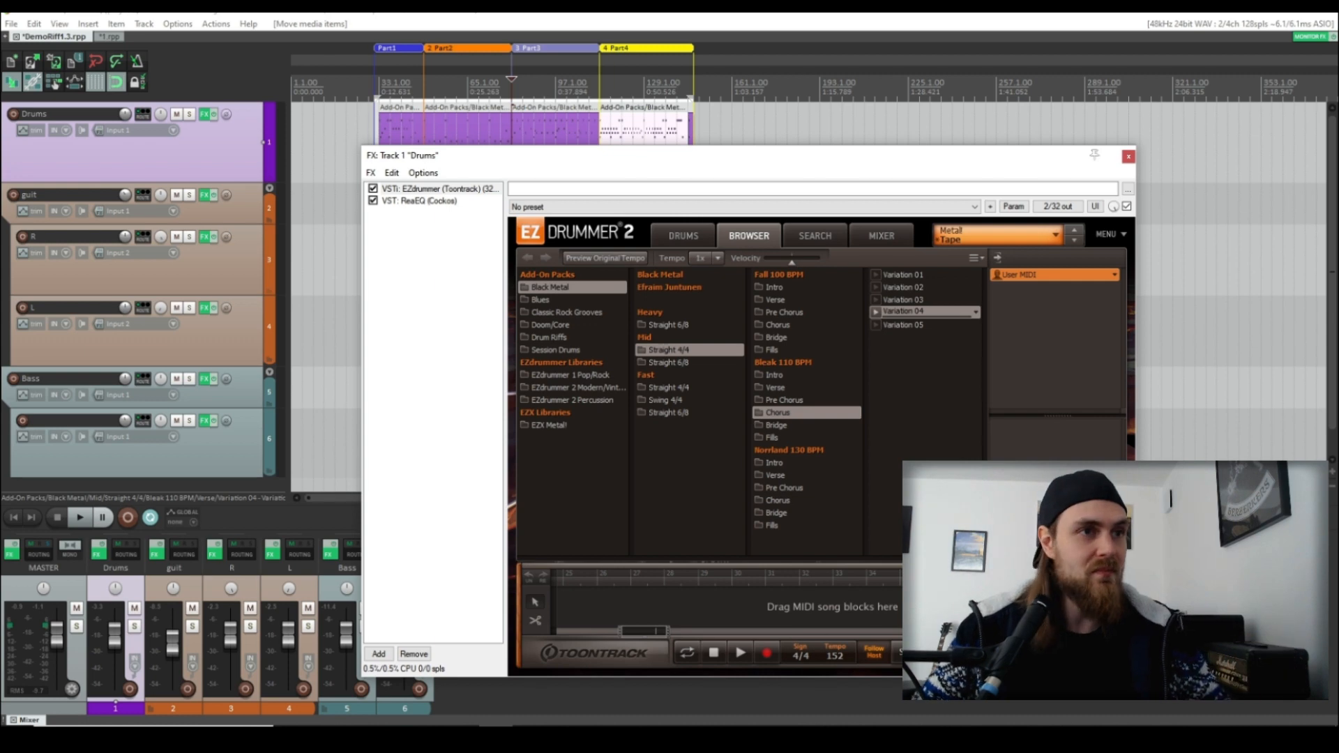
{"action": "left_click", "coordinate": [1128, 156]}
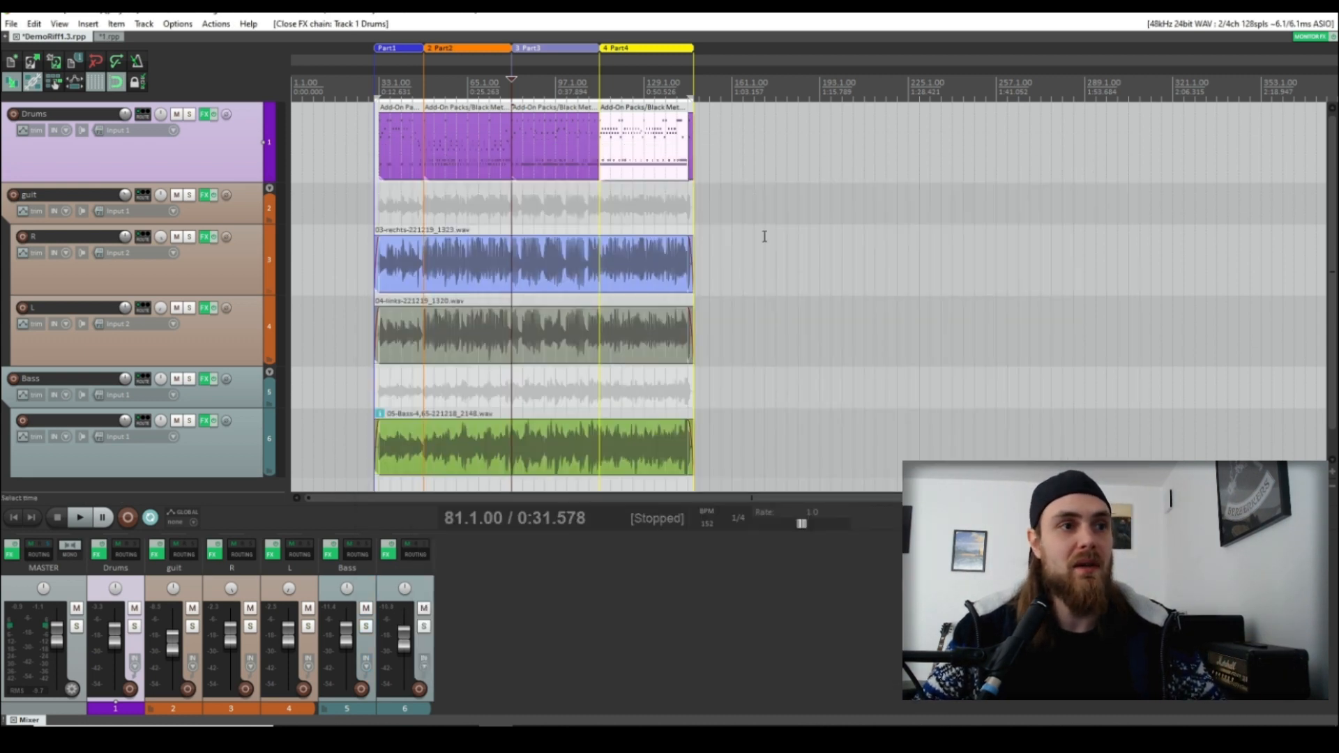
Open the master track's effects, play the mix, and adjust the EQ knob of EZmix's Metal Super Wide preset.
{"action": "left_click", "coordinate": [20, 554]}
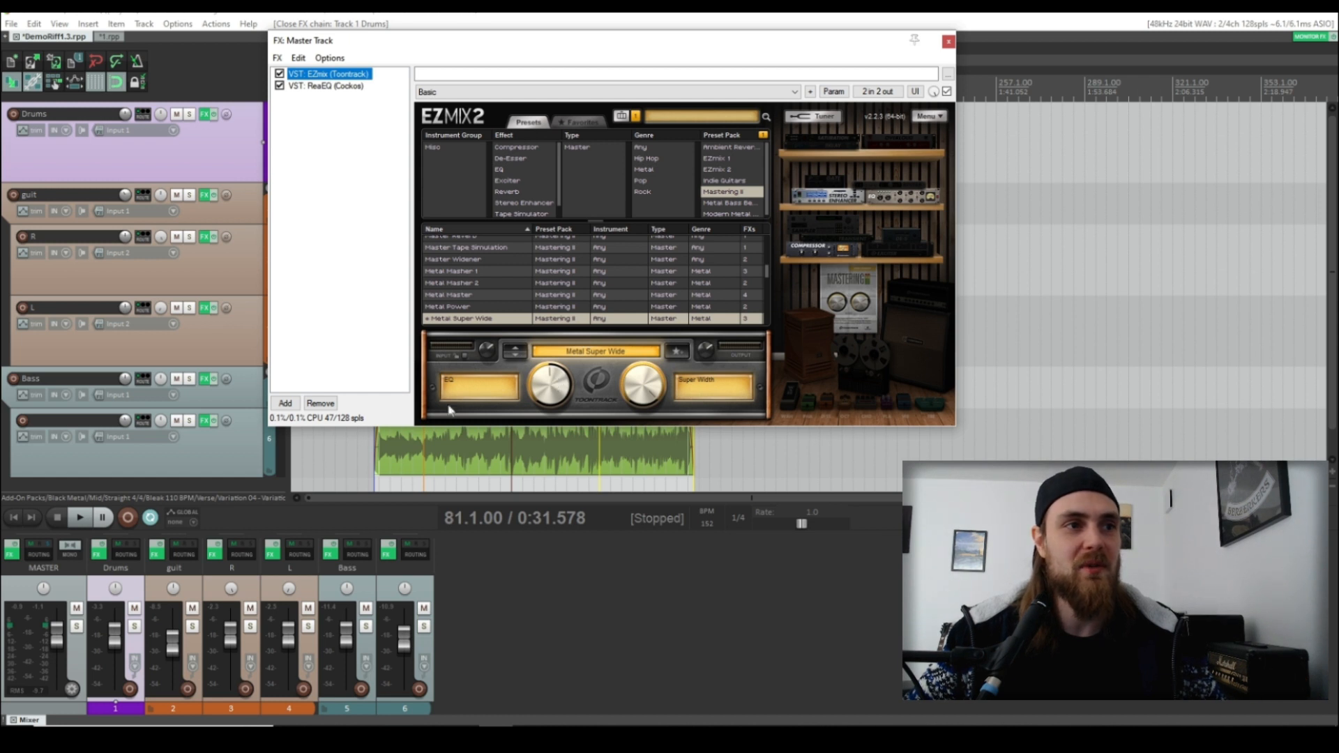
{"action": "left_click", "coordinate": [81, 518]}
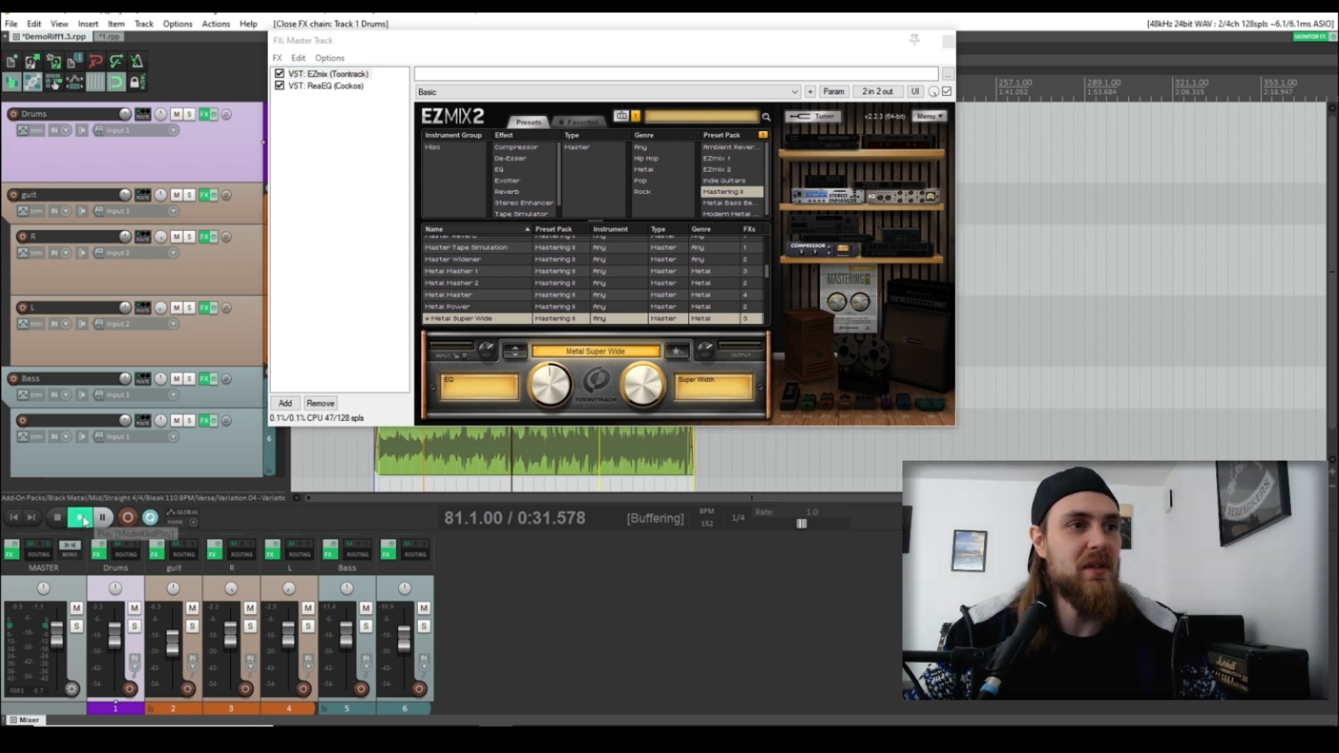
{"action": "left_click", "coordinate": [543, 379]}
{"action": "mouse_move", "coordinate": [543, 378]}
{"action": "left_mouse_down"}
{"action": "mouse_move", "coordinate": [558, 383]}
{"action": "mouse_move", "coordinate": [538, 373]}
{"action": "mouse_move", "coordinate": [537, 385]}
{"action": "mouse_move", "coordinate": [548, 367]}
{"action": "left_mouse_up"}
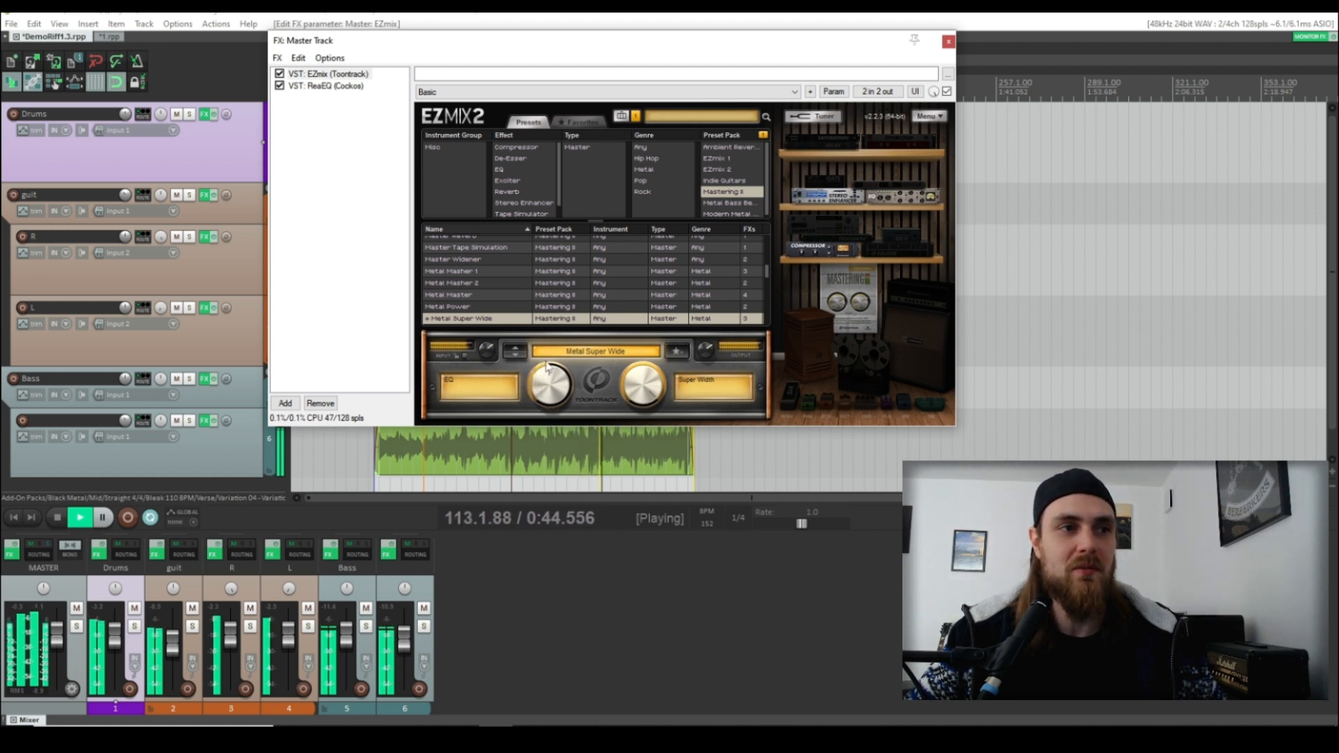
Examine the master track's ReaEQ curve during playback, then stop and close the master effect chain.
{"action": "left_click", "coordinate": [332, 85]}
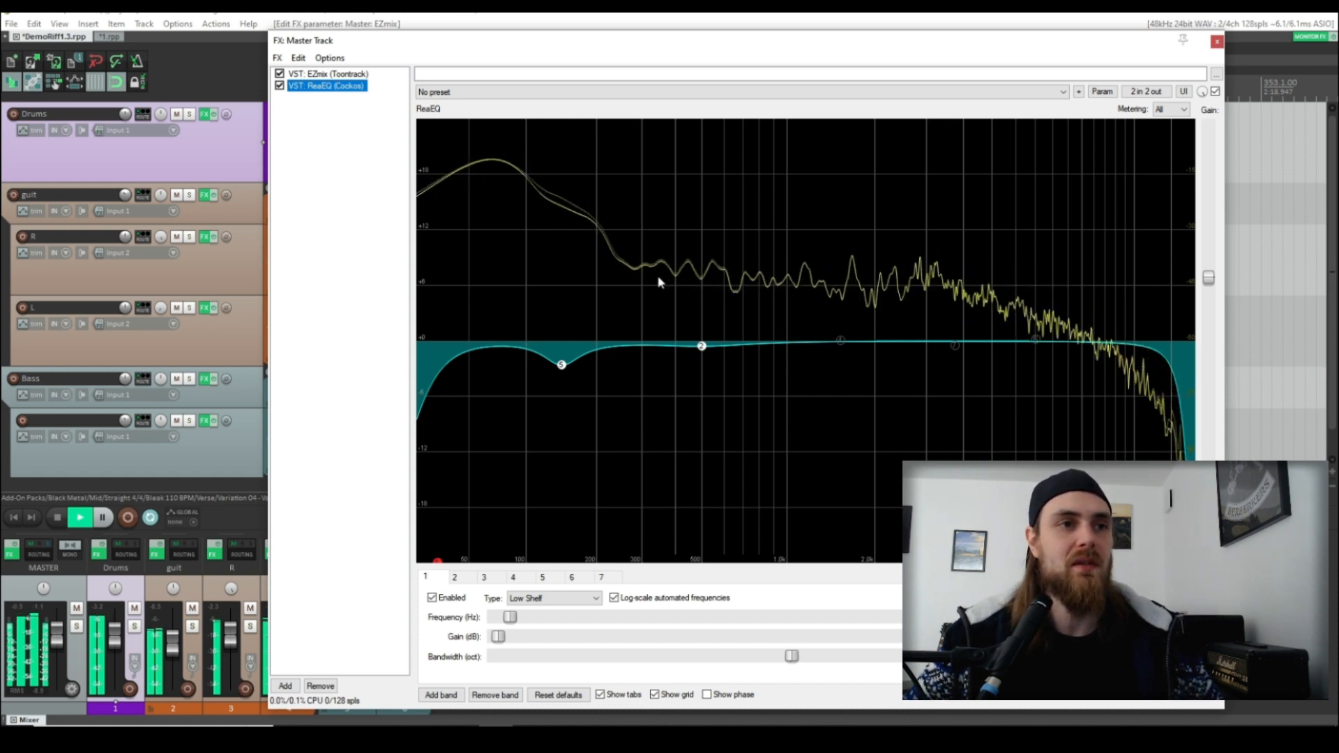
{"action": "left_click", "coordinate": [60, 518]}
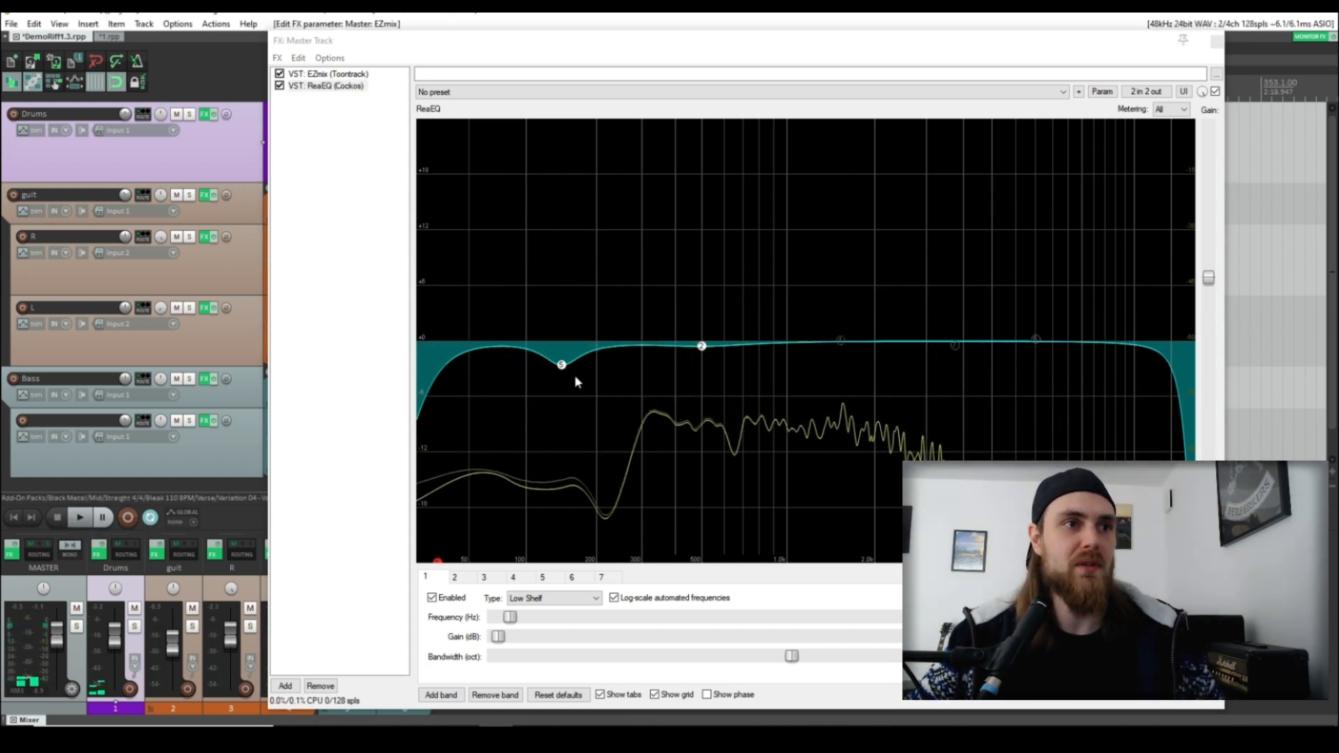
{"action": "left_click", "coordinate": [1216, 43]}
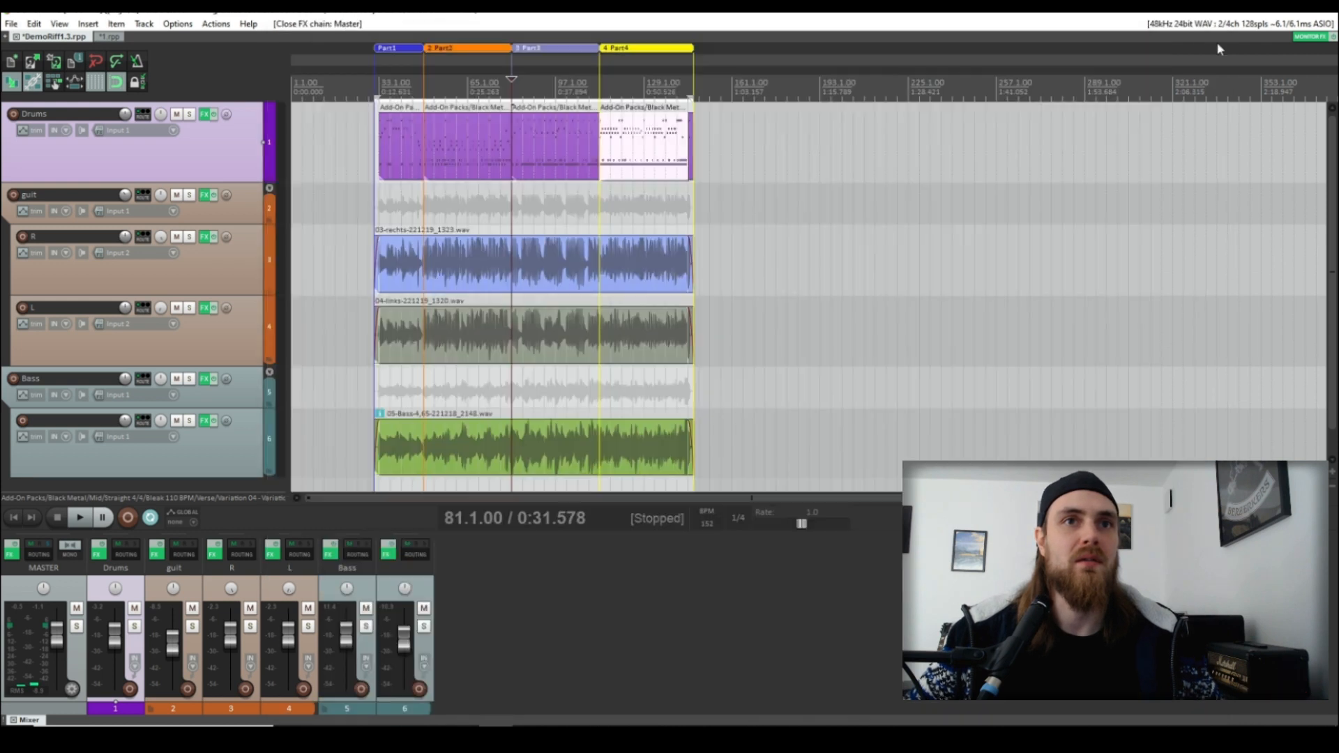